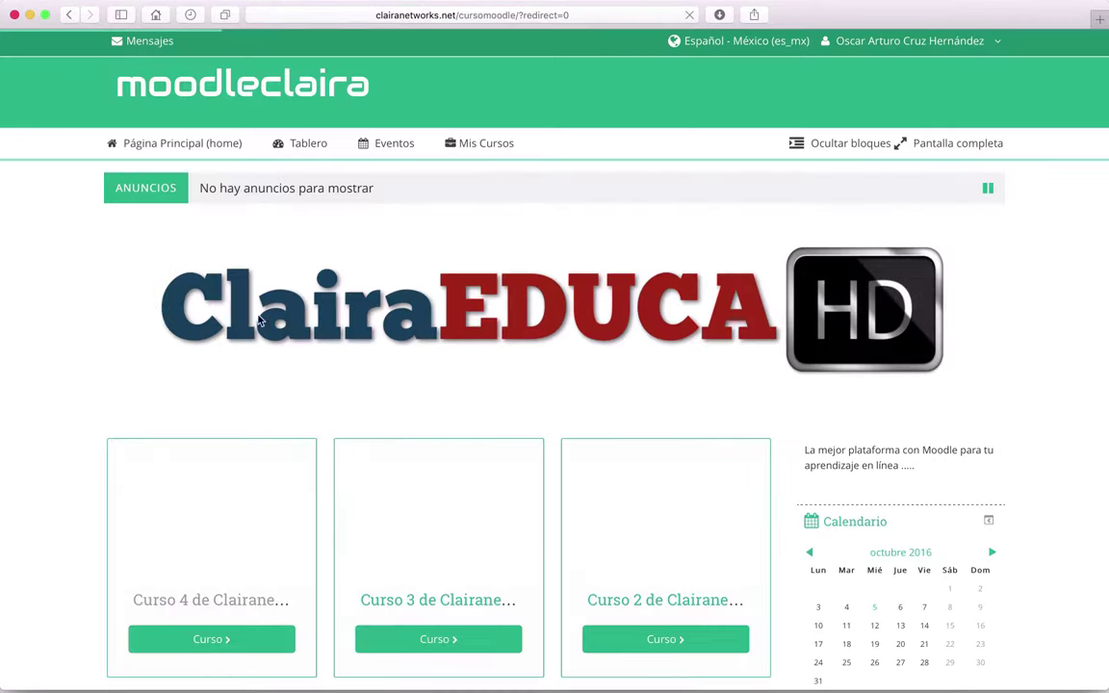
# Step: Open the Curso 1 course, go to the Tópico/Tema 9 section and turn on course editing
pyautogui.scroll(-10, 89, 479)
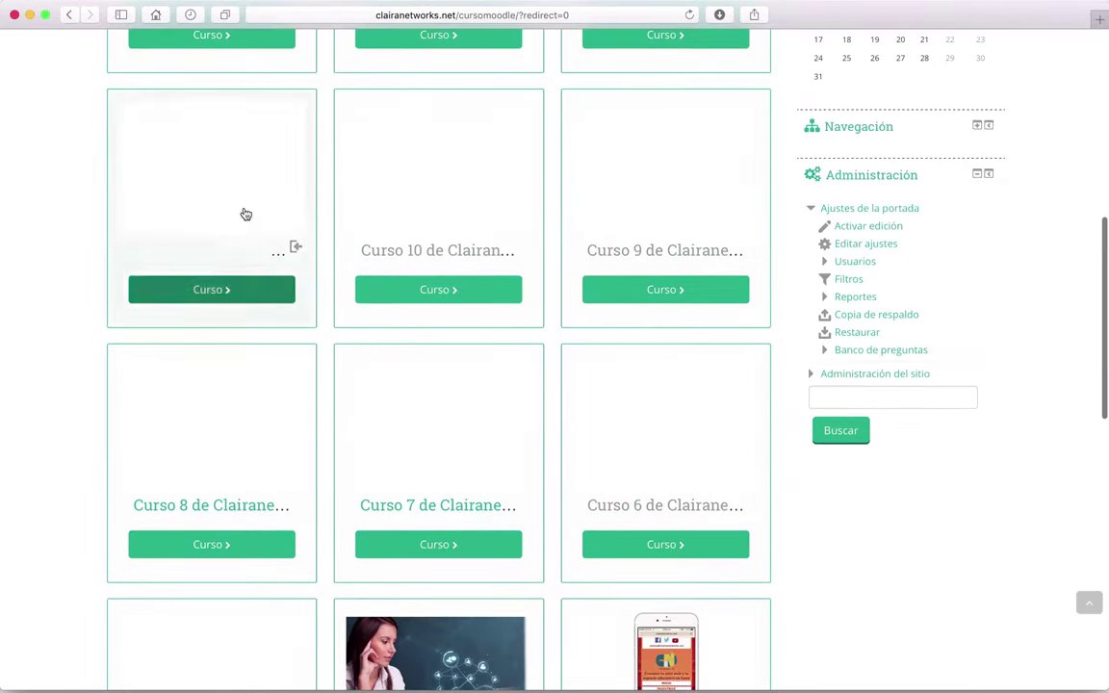
pyautogui.click(220, 286)
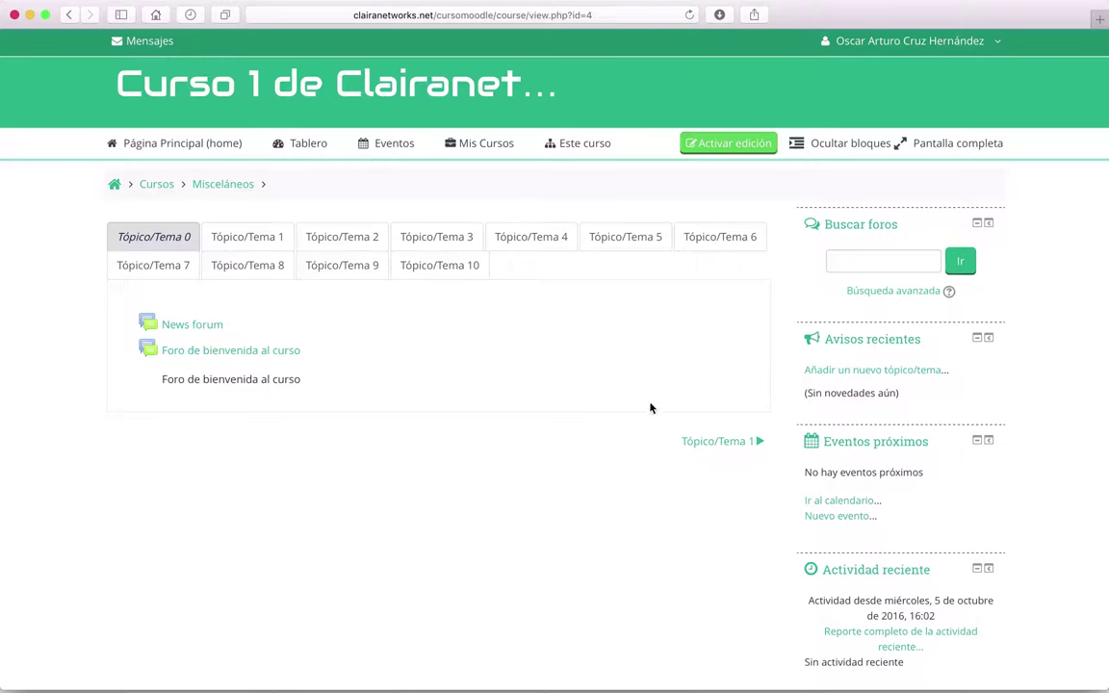
pyautogui.click(340, 271)
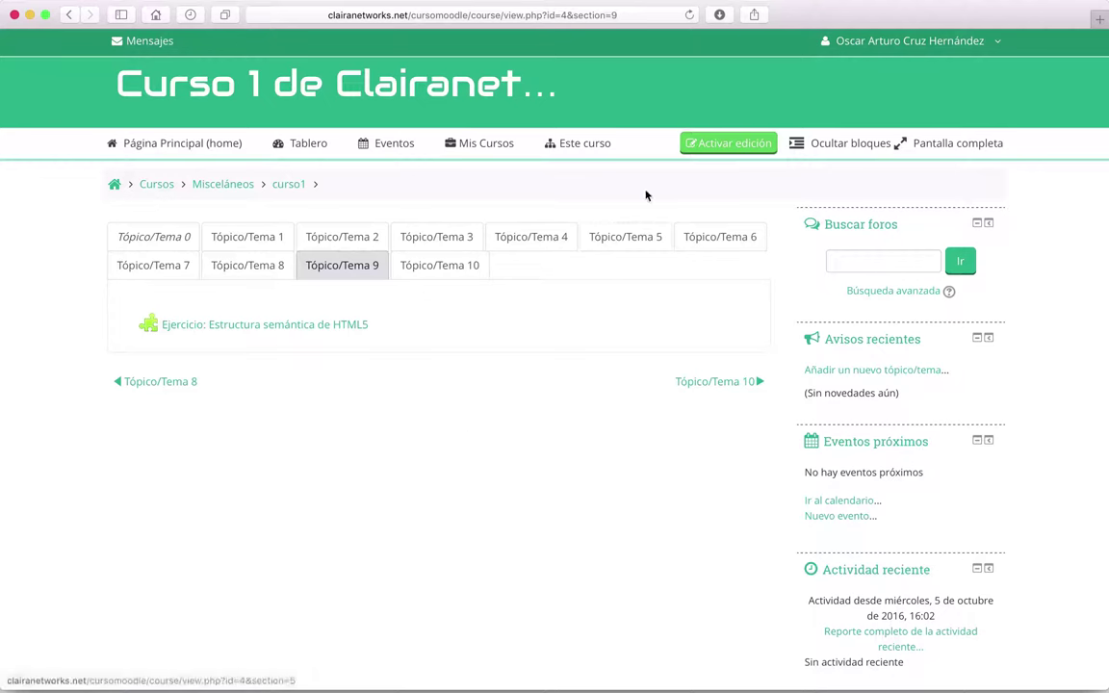
pyautogui.click(735, 142)
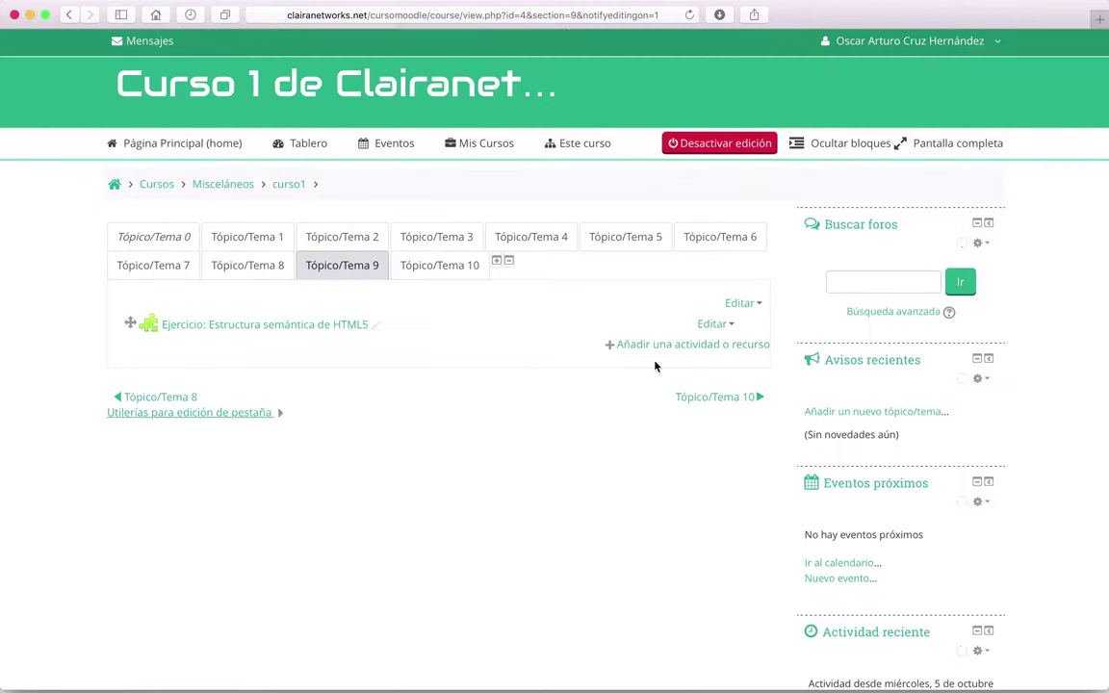
# Step: Add a Paquete SCORM activity to Tópico/Tema 9
pyautogui.click(678, 349)
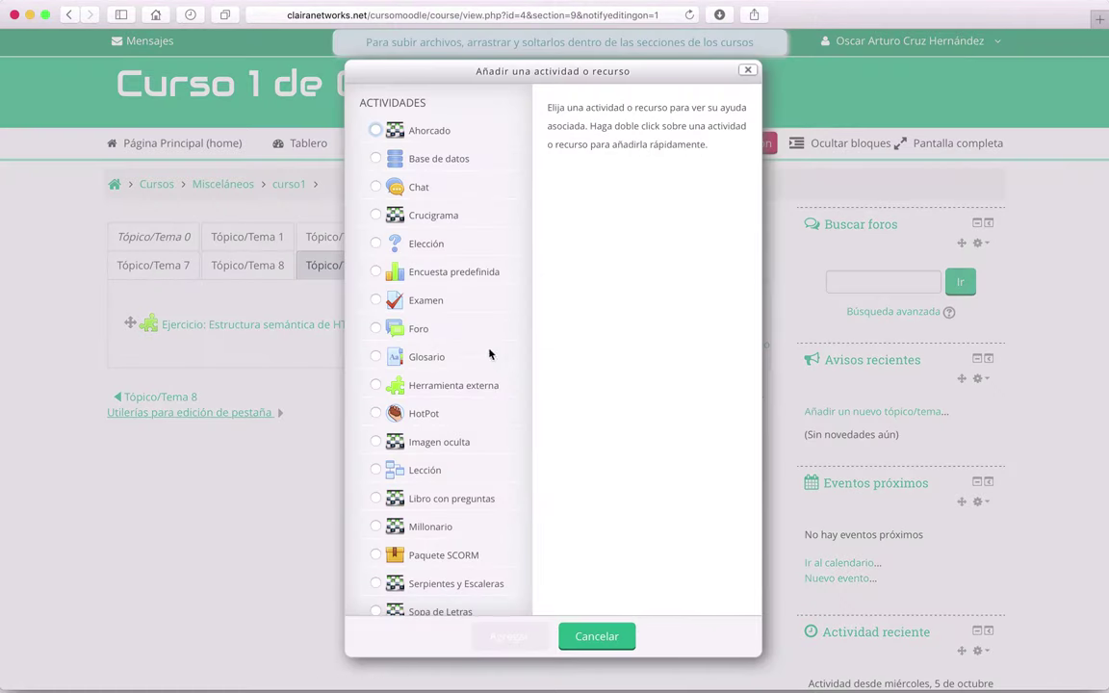
pyautogui.click(423, 555)
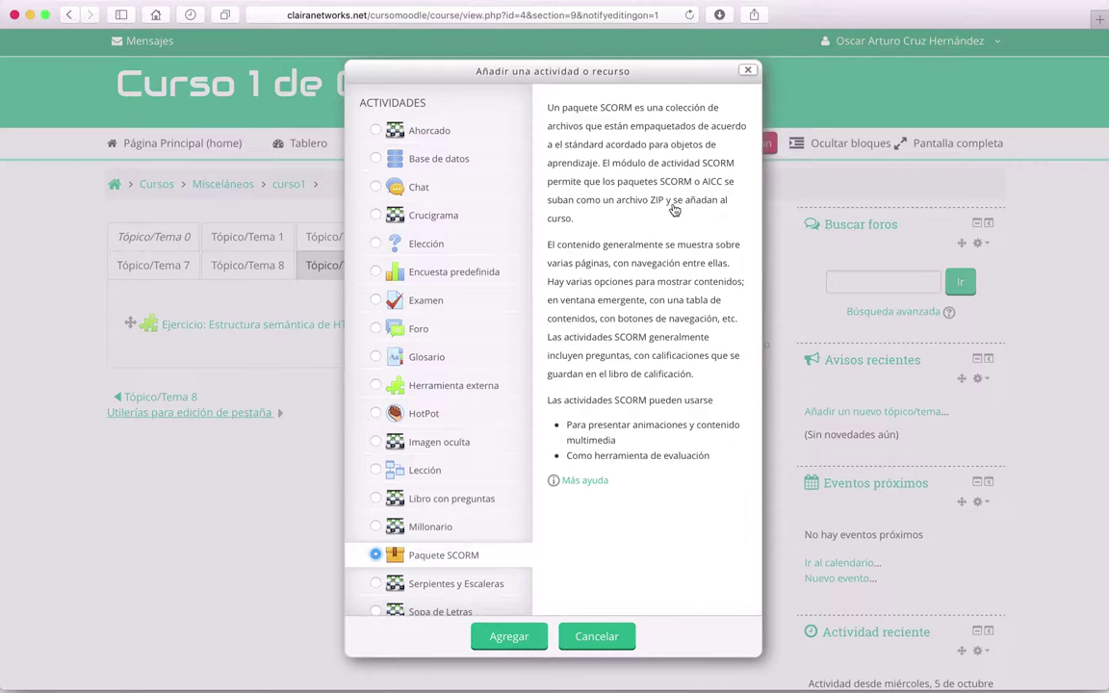
pyautogui.click(528, 637)
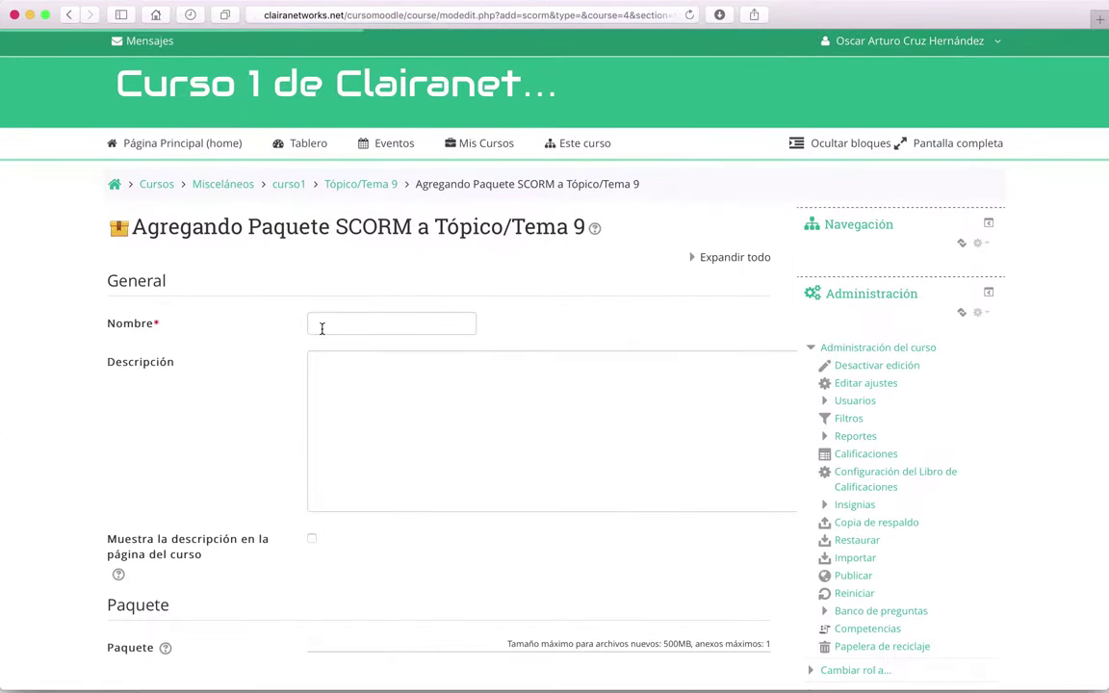
# Step: Name the SCORM package activity "Scorm de Prueba"
pyautogui.click(341, 325)
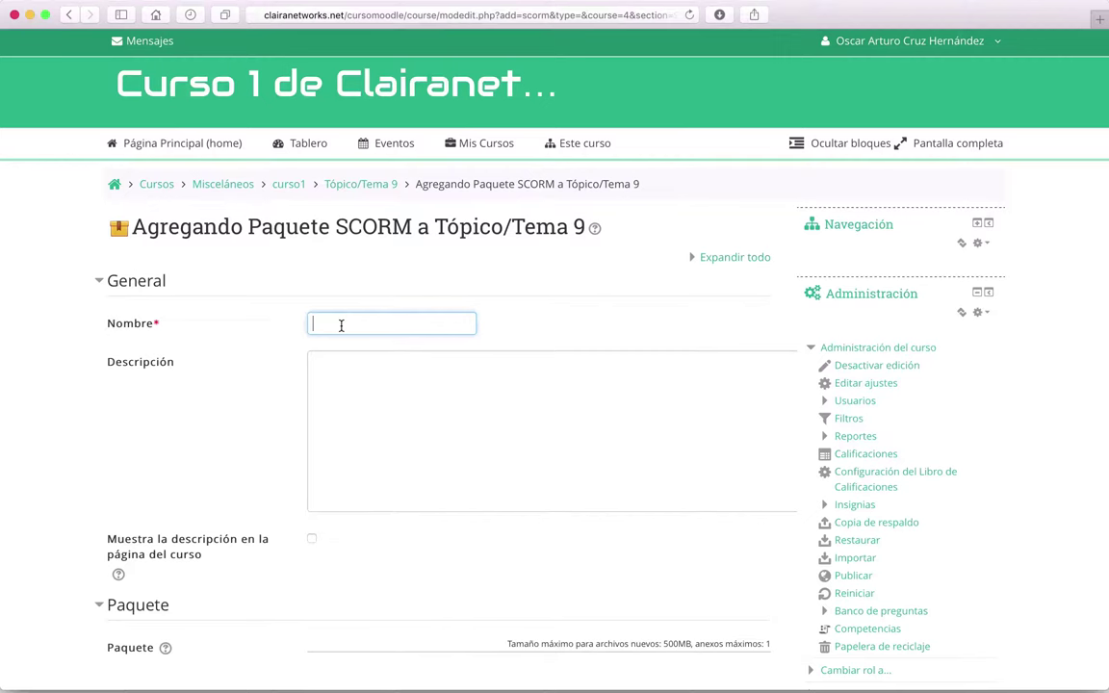
pyautogui.write('Sc')
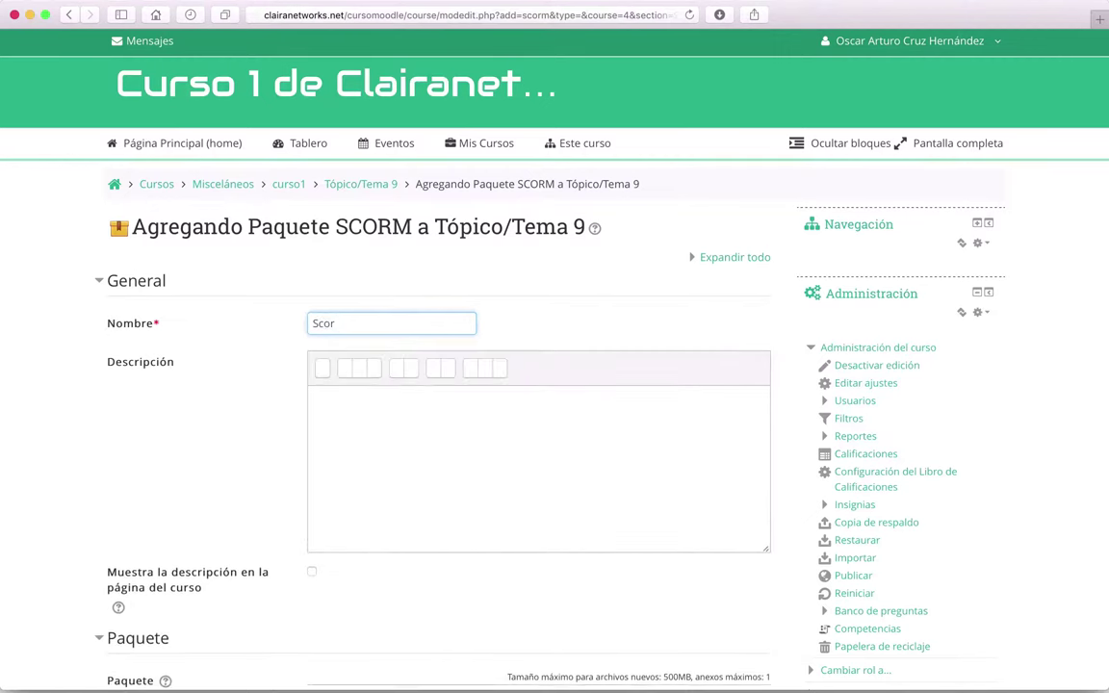
pyautogui.write('or')
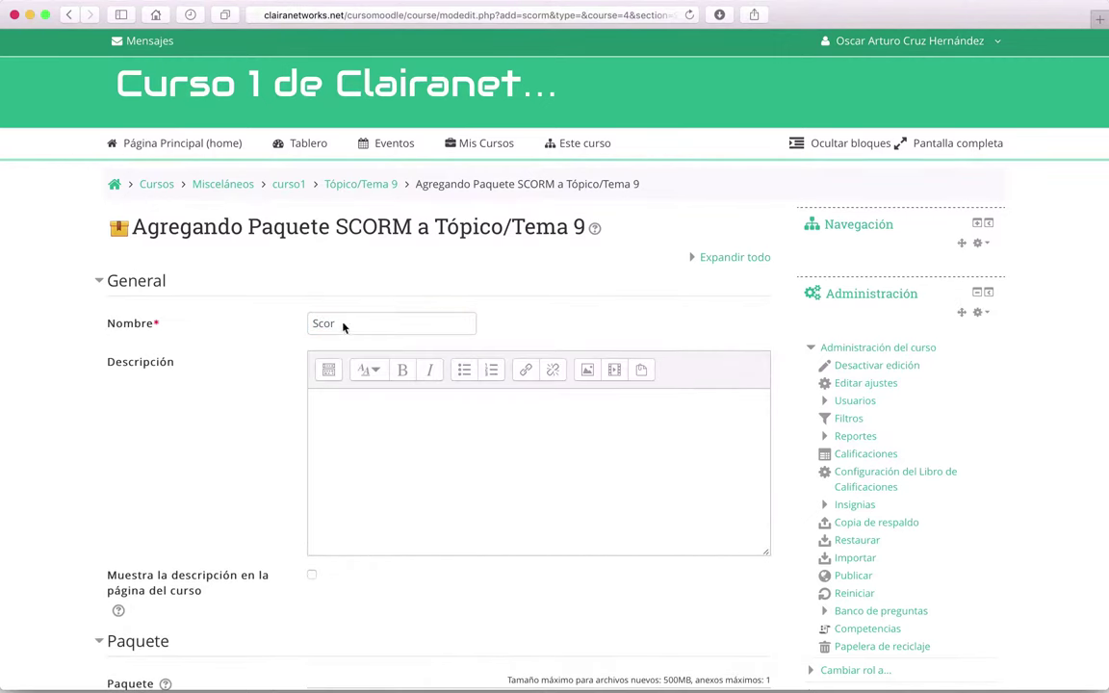
pyautogui.click(342, 327)
pyautogui.write('m de Prueba')
# Step: Reuse the activity's name in the description so that it reads "Este es un Scorm de Prueba"
pyautogui.tripleClick(376, 324)
pyautogui.hotkey('ctrl', 'c')
pyautogui.click(374, 416)
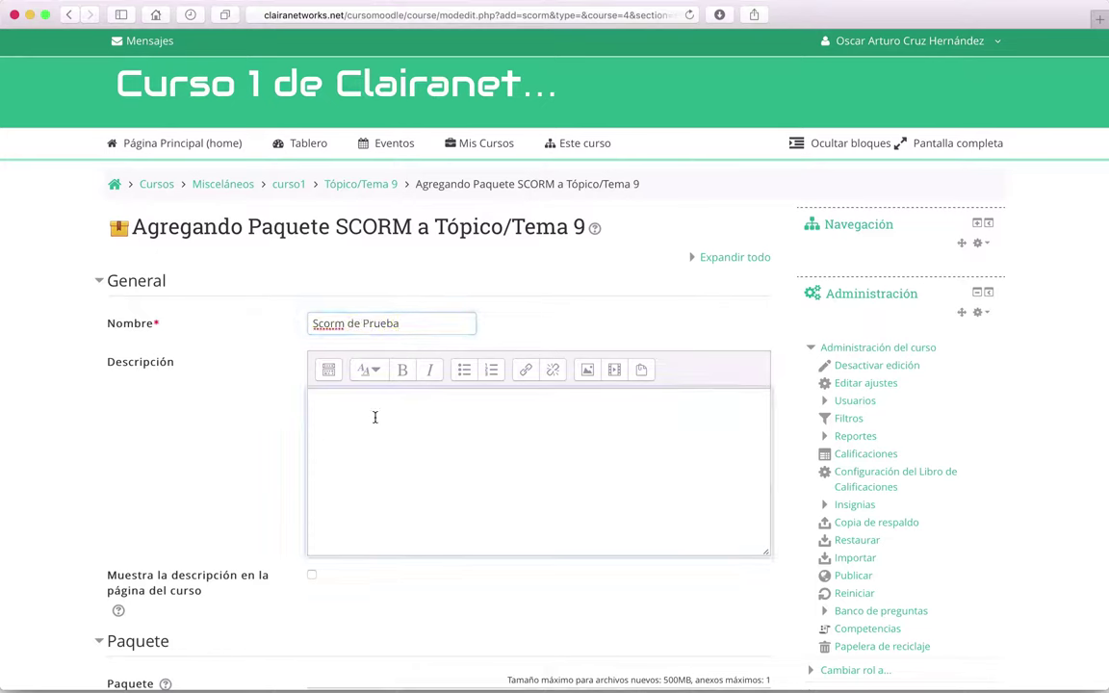
pyautogui.hotkey('ctrl', 'v')
pyautogui.click(311, 401)
pyautogui.write('Est')
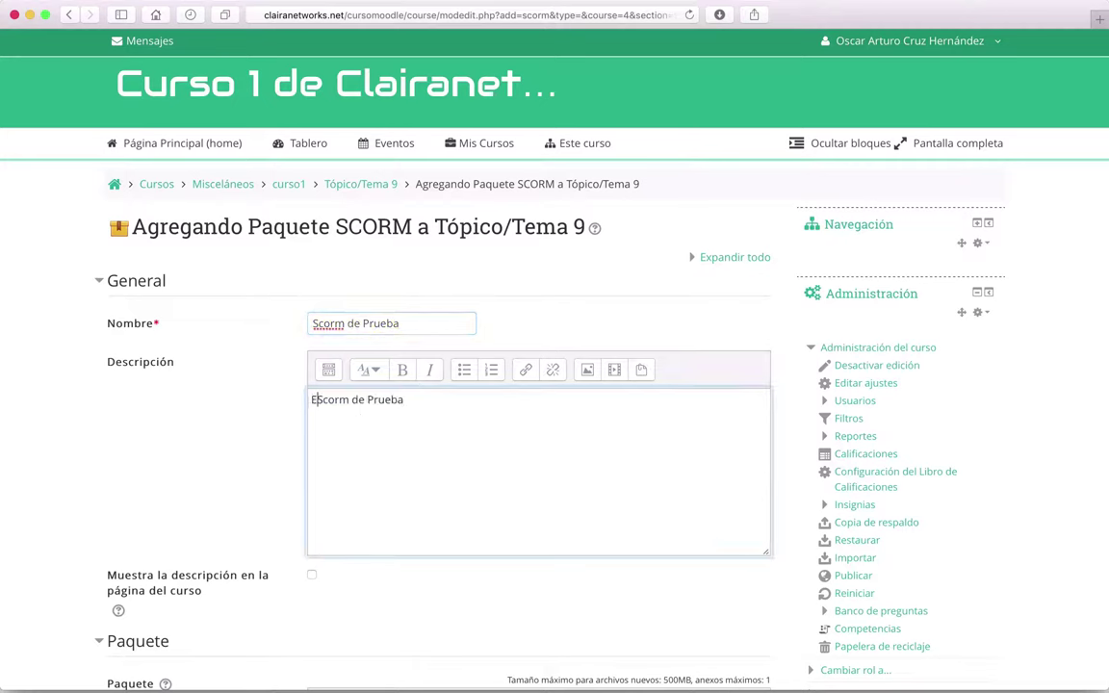
pyautogui.write('e es un')
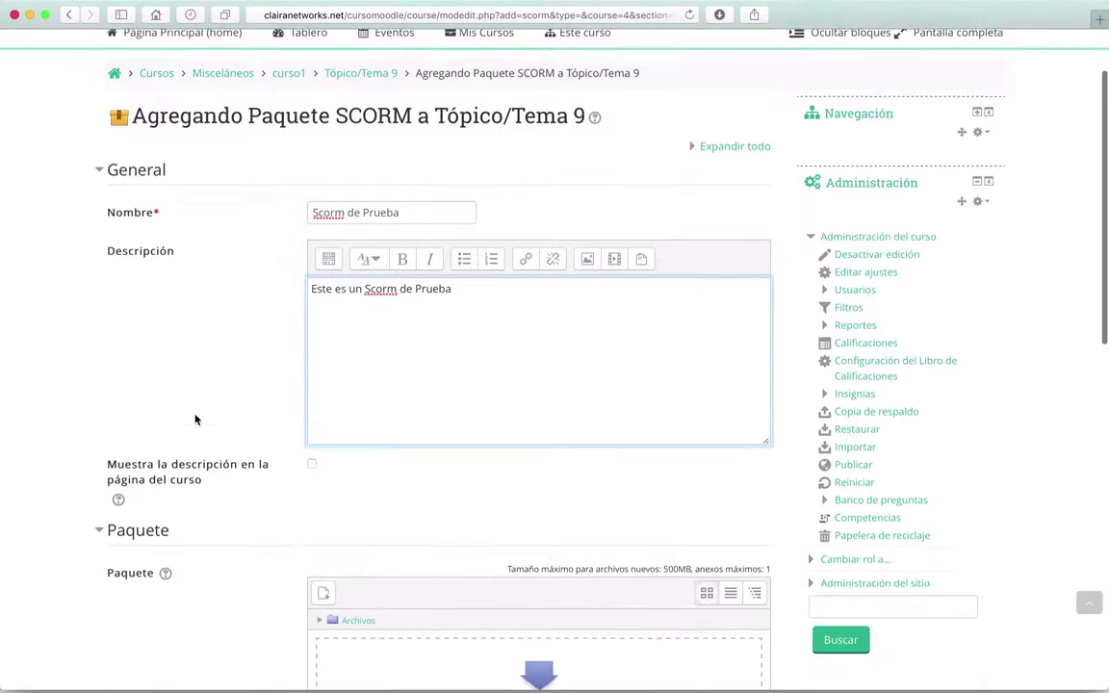
# Step: Upload Mi Primer Scorm.zip from the Documentos folder as the activity's package file
pyautogui.scroll(-6, 196, 421)
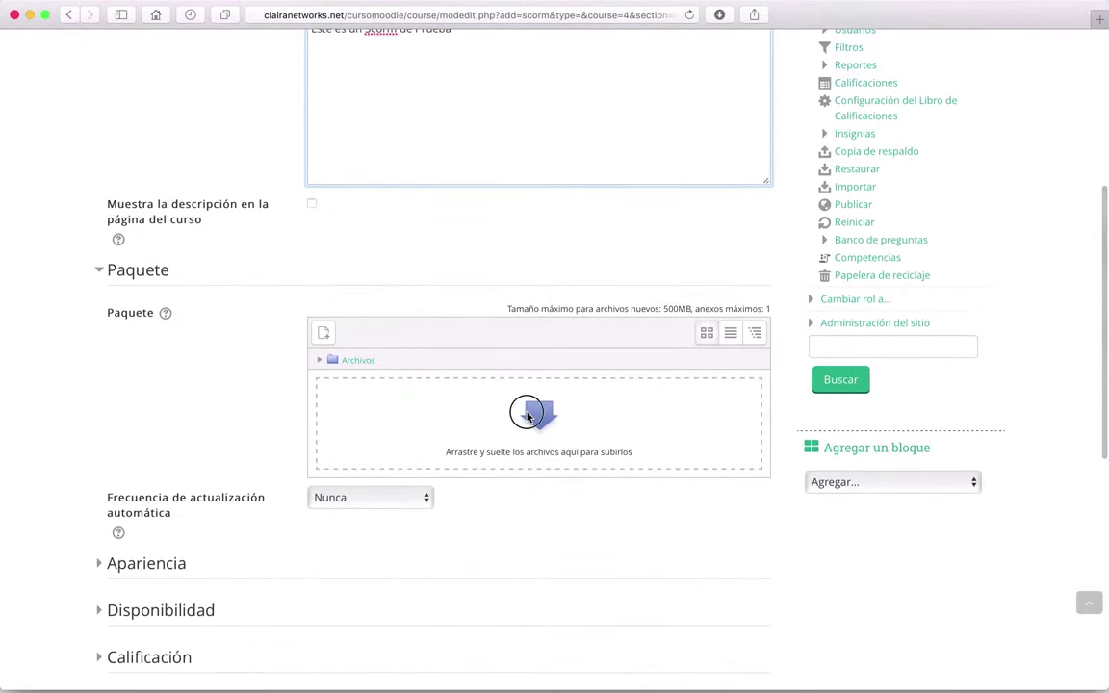
pyautogui.click(528, 417)
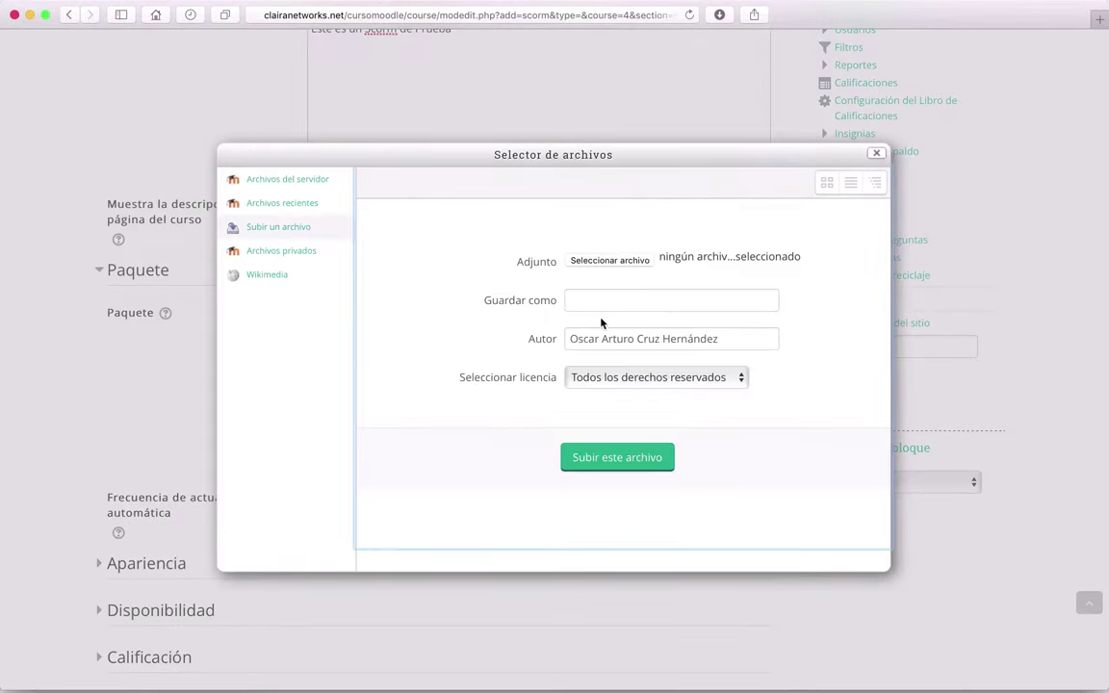
pyautogui.click(609, 259)
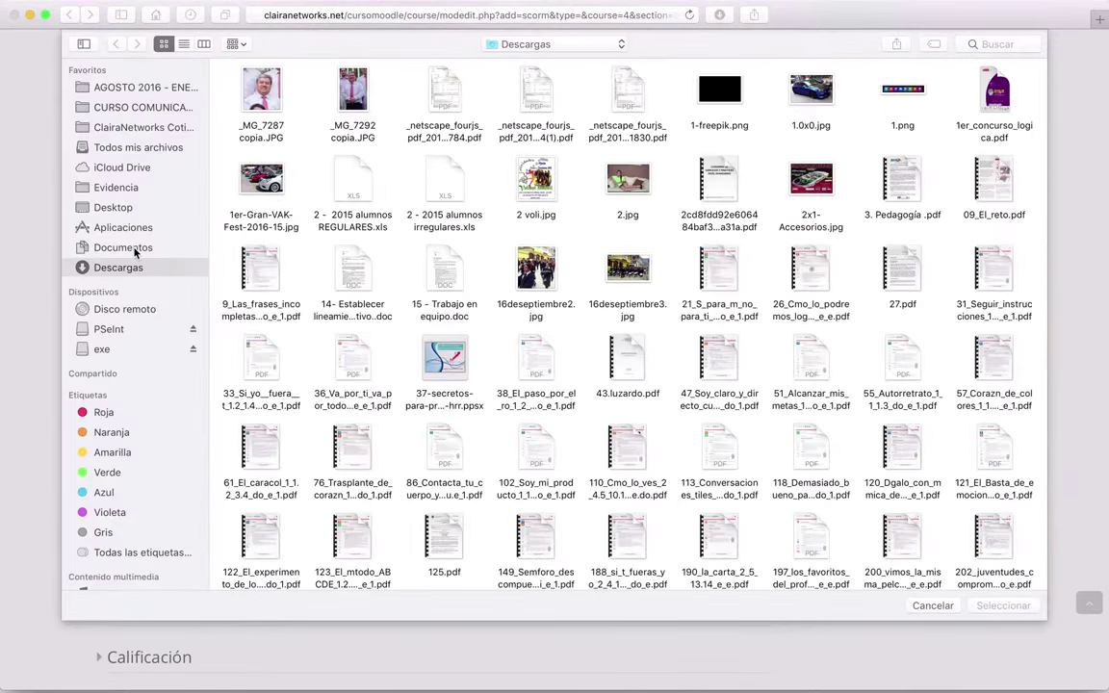
pyautogui.click(136, 248)
pyautogui.press('super+2')
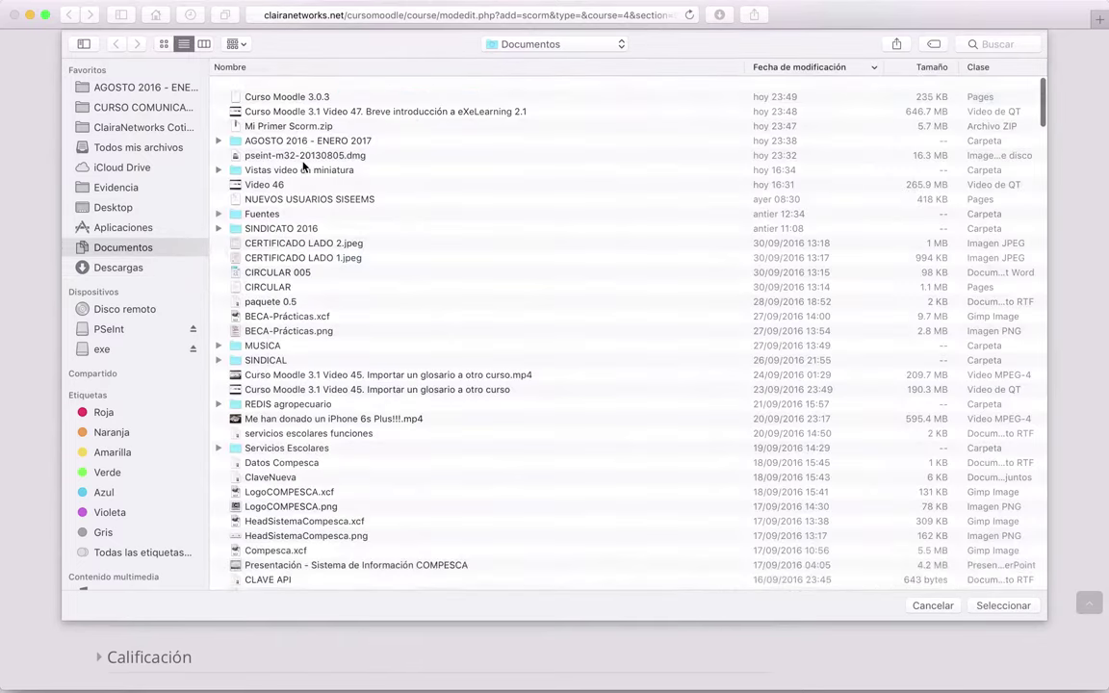
pyautogui.click(292, 118)
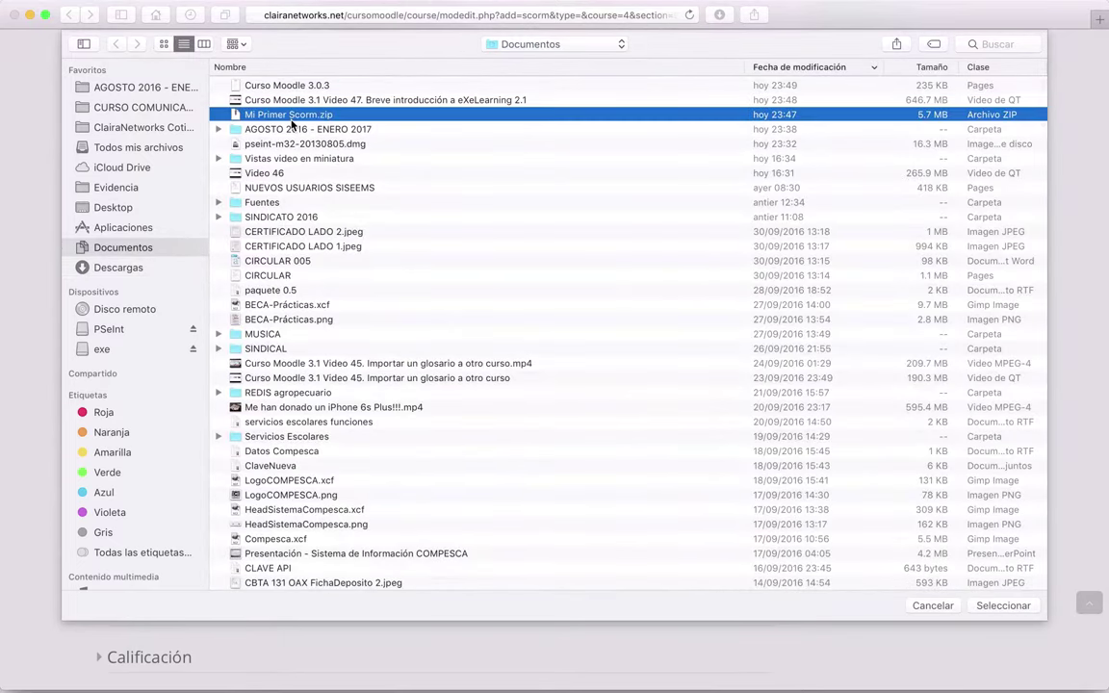
pyautogui.click(982, 606)
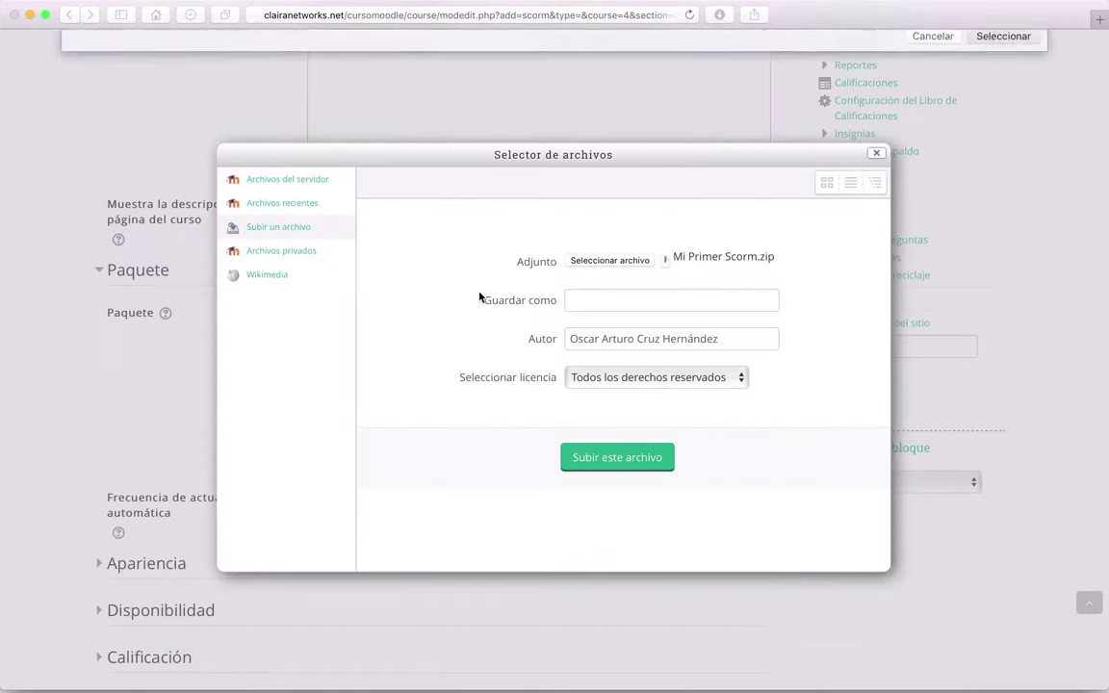
pyautogui.click(605, 459)
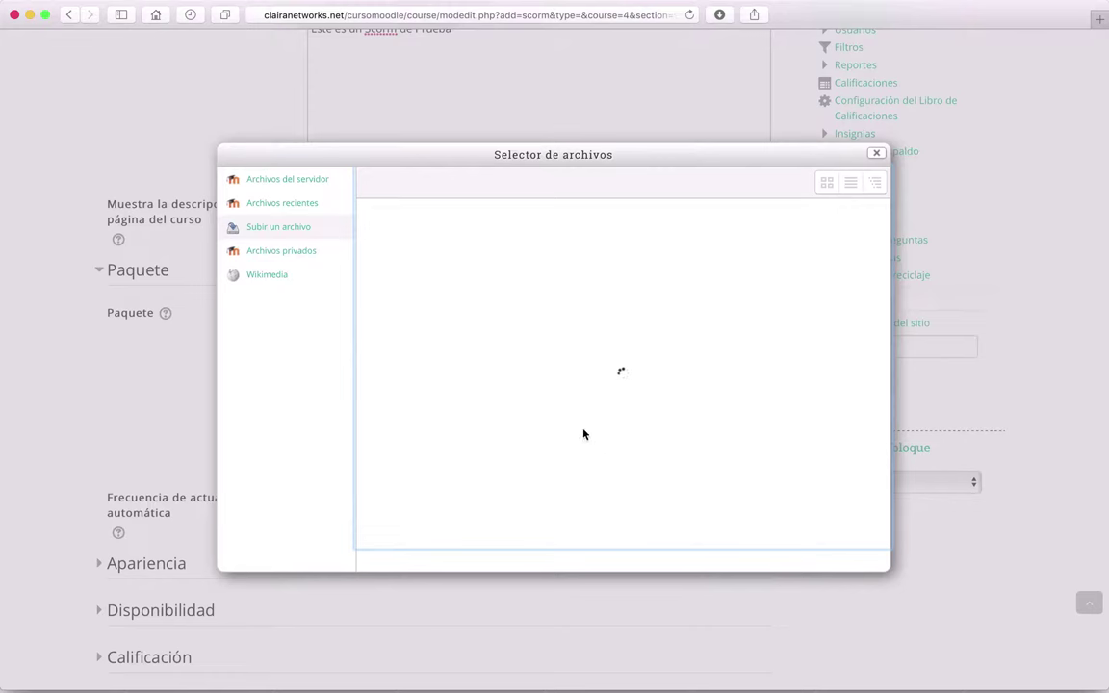
# Step: Switch to Finder and extract Mi Primer Scorm.zip in the Documentos folder
pyautogui.moveTo(414, 679)
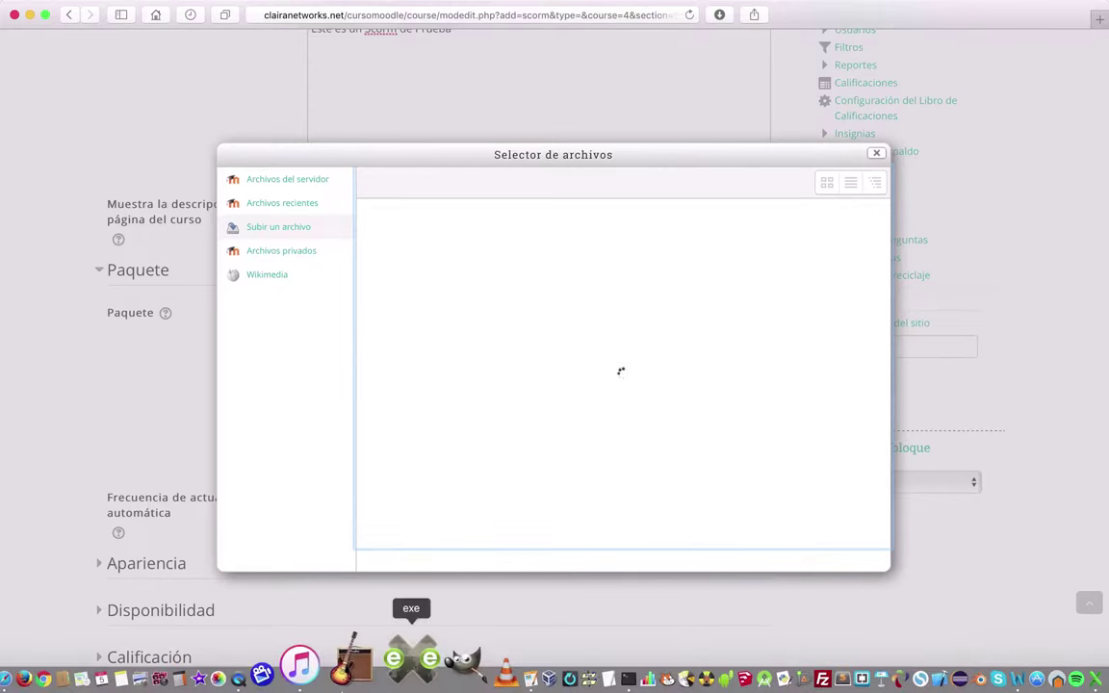
pyautogui.click(23, 670)
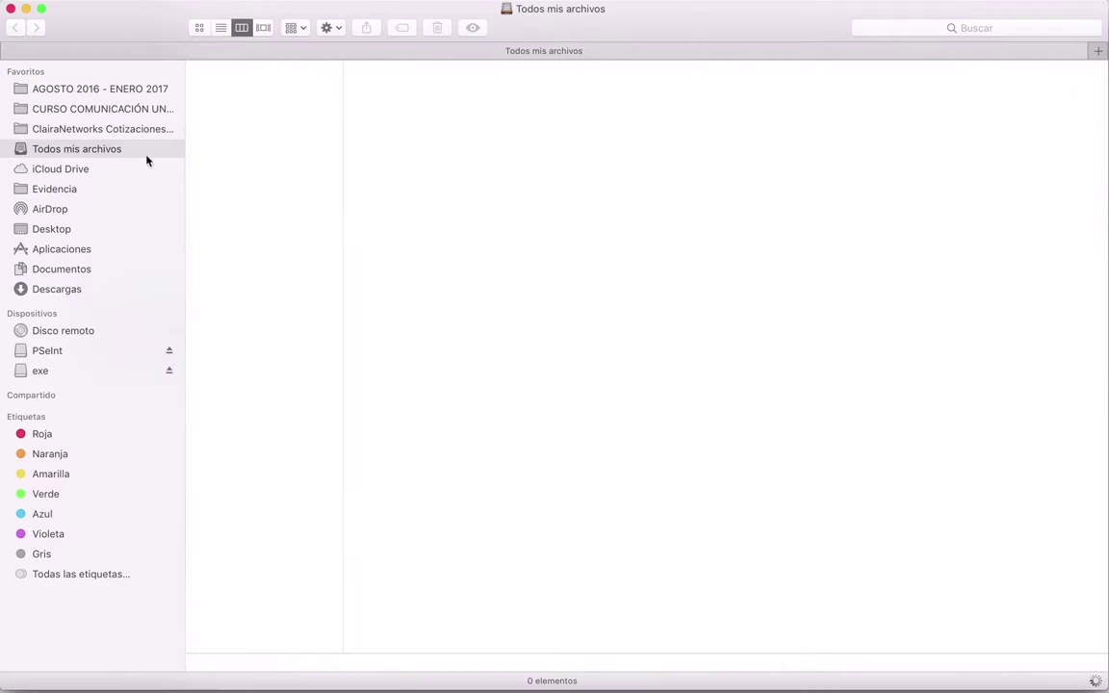
pyautogui.click(96, 273)
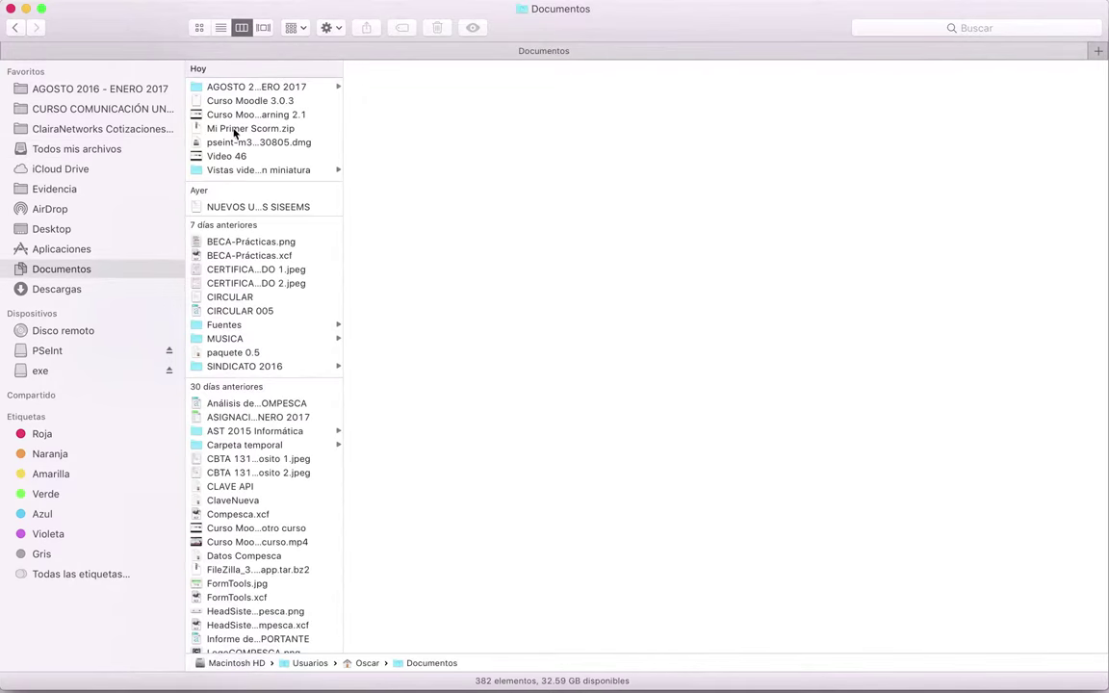
pyautogui.click(234, 130)
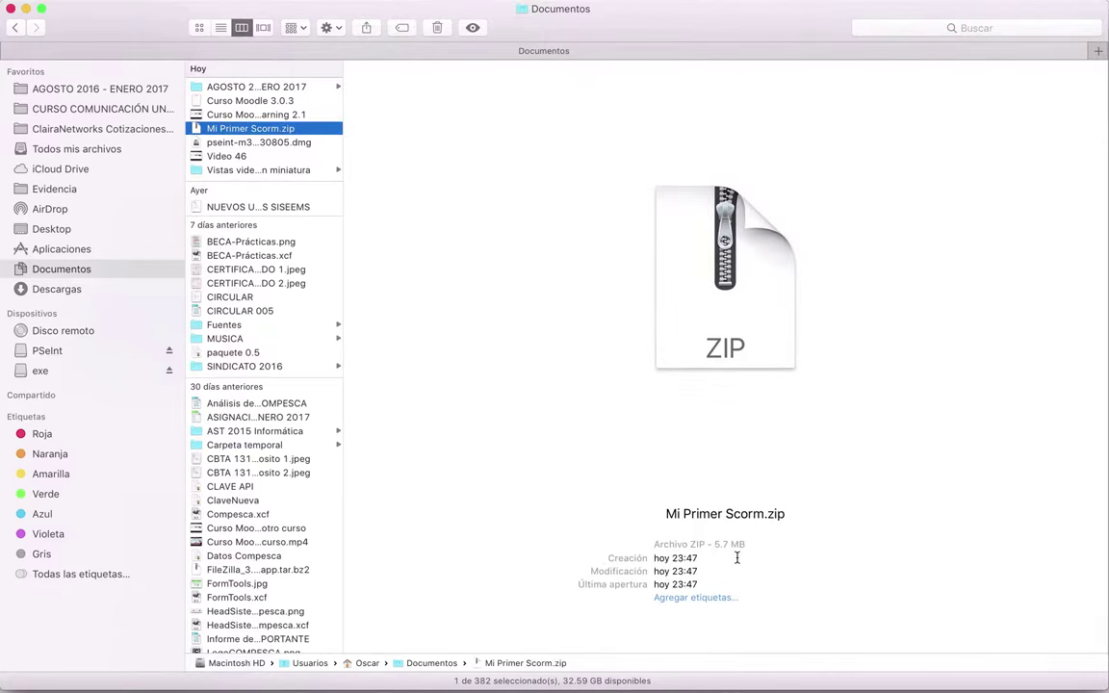
pyautogui.hotkey('ctrl', 'Up')
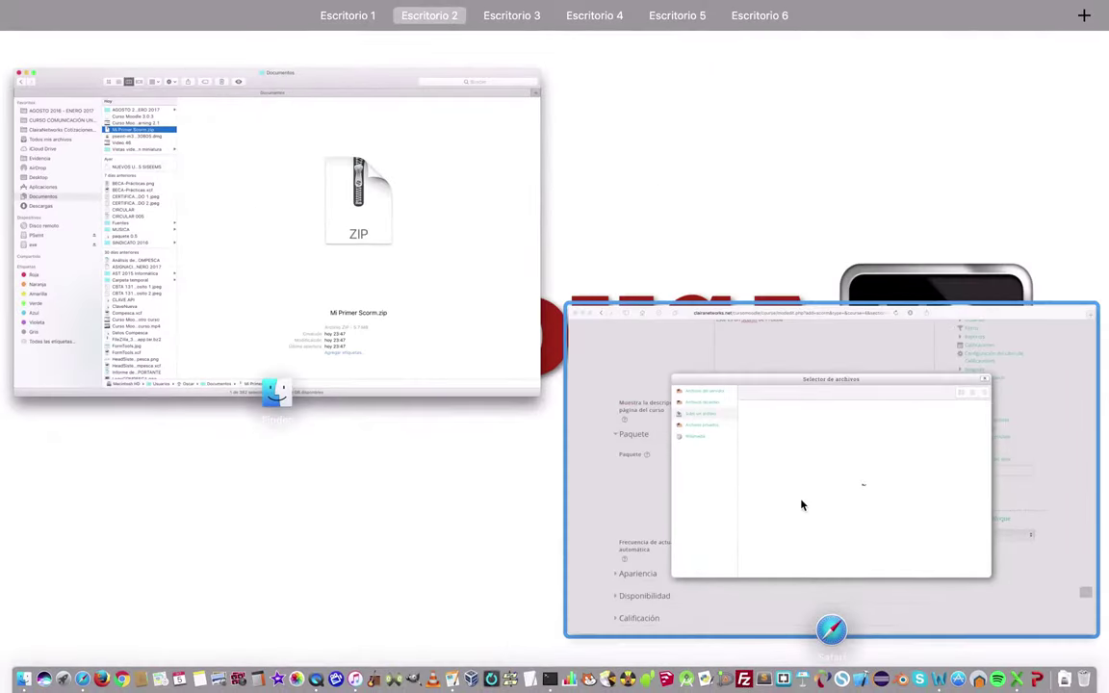
pyautogui.click(285, 222)
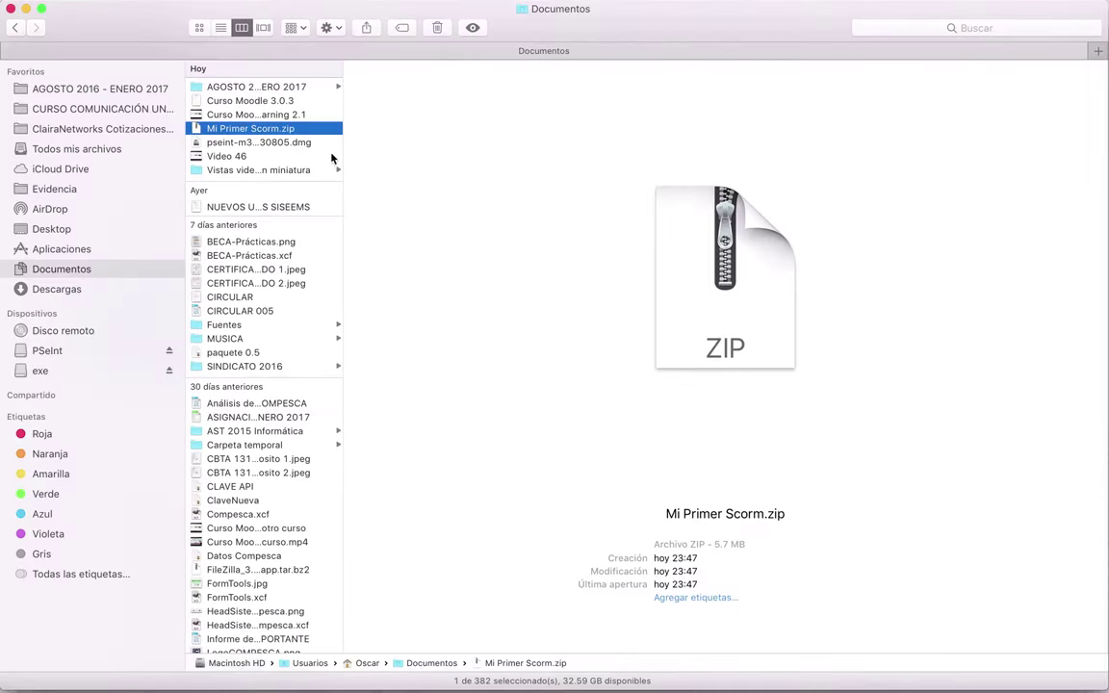
pyautogui.click(228, 131)
pyautogui.doubleClick(277, 125)
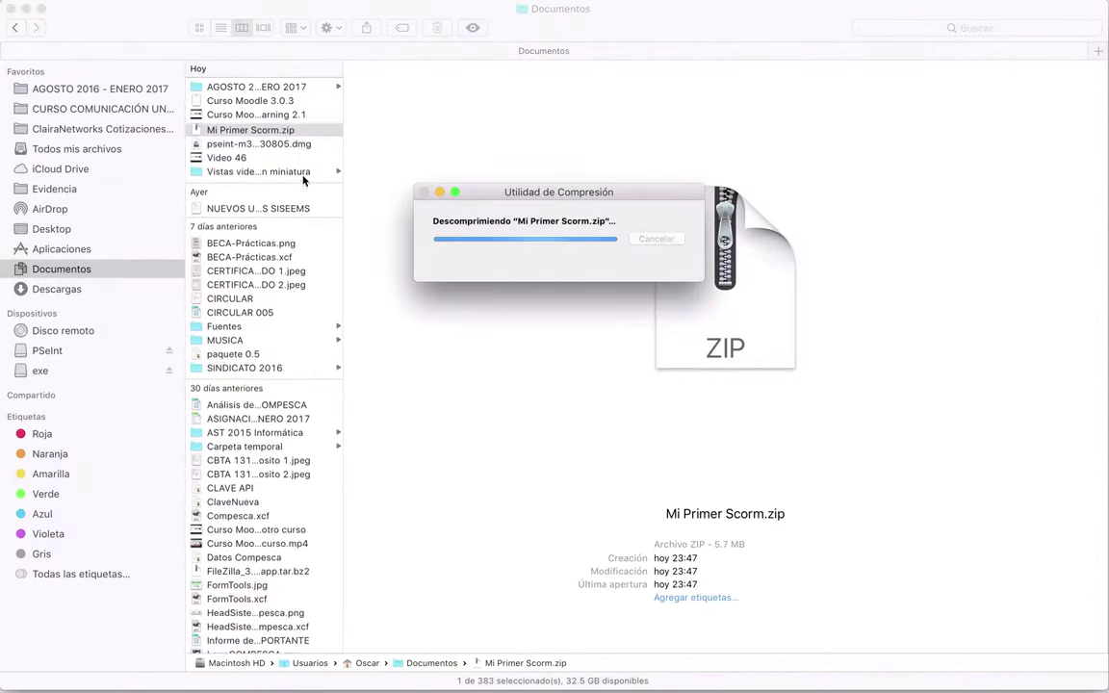
# Step: Open the extracted Mi Primer Scorm folder and widen its file column to show the full names
pyautogui.click(242, 129)
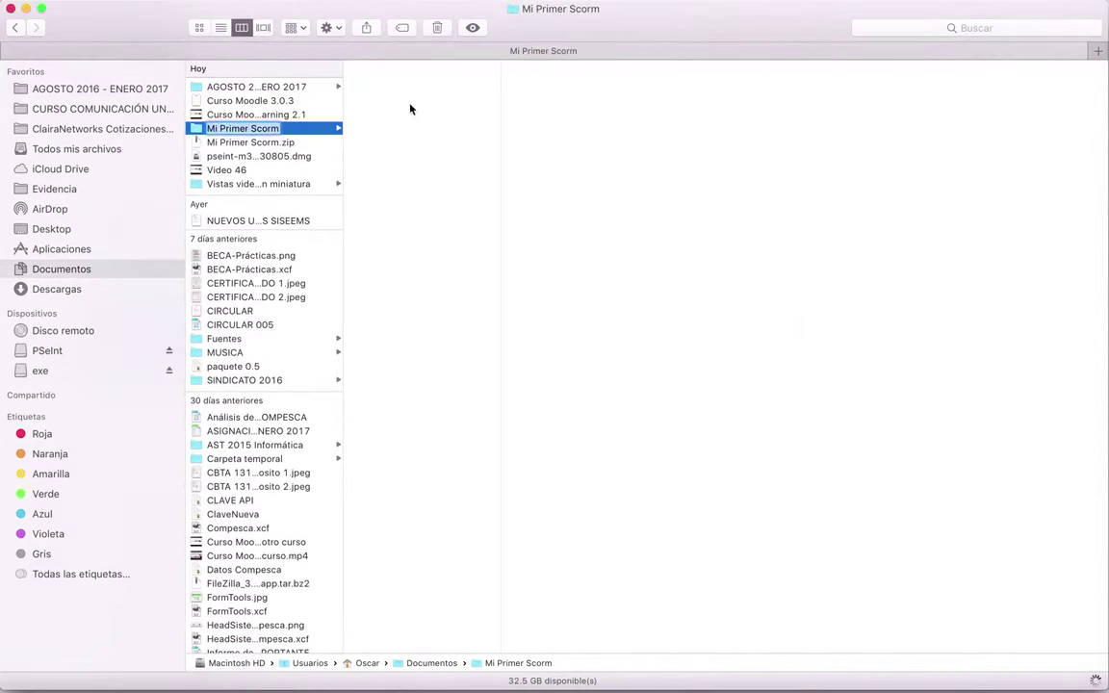
pyautogui.click(256, 128)
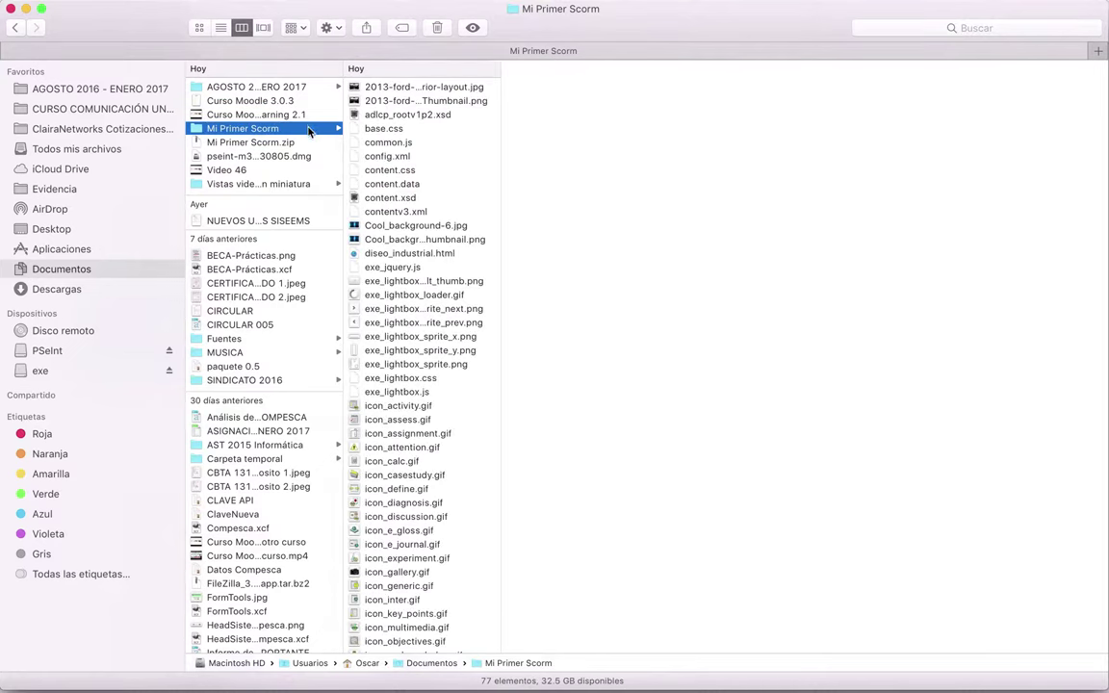
pyautogui.moveTo(501, 213); pyautogui.dragTo(650, 220)
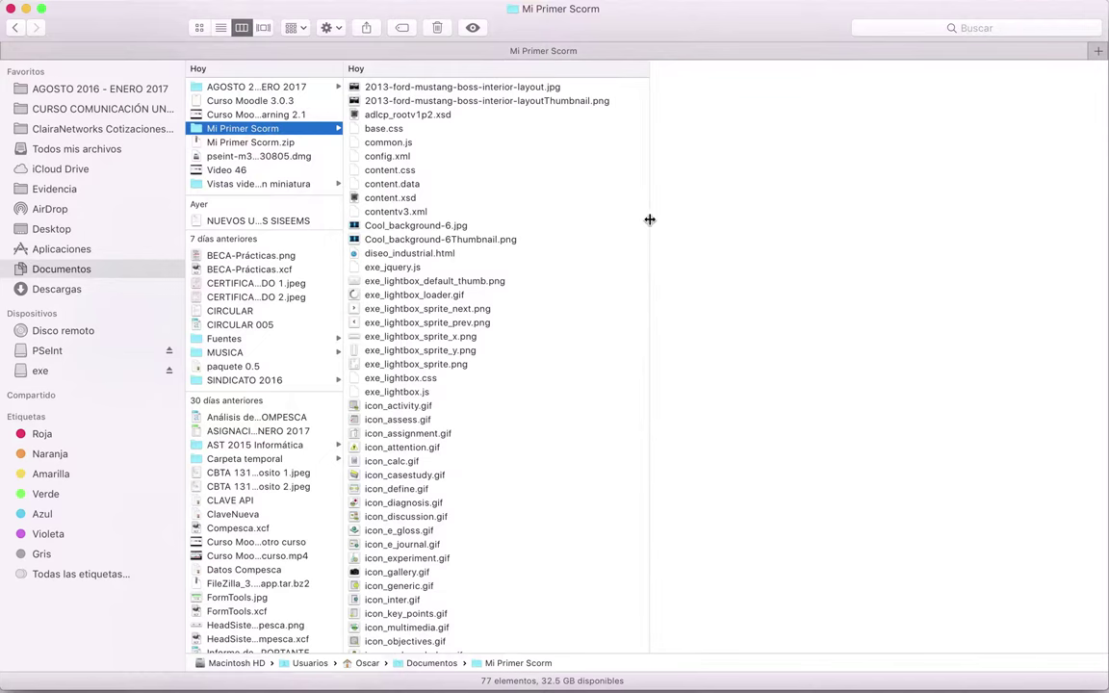
# Step: Preview the Mustang interior image, its thumbnail and adlcp_rootv1p2.xsd in the extracted folder
pyautogui.click(480, 88)
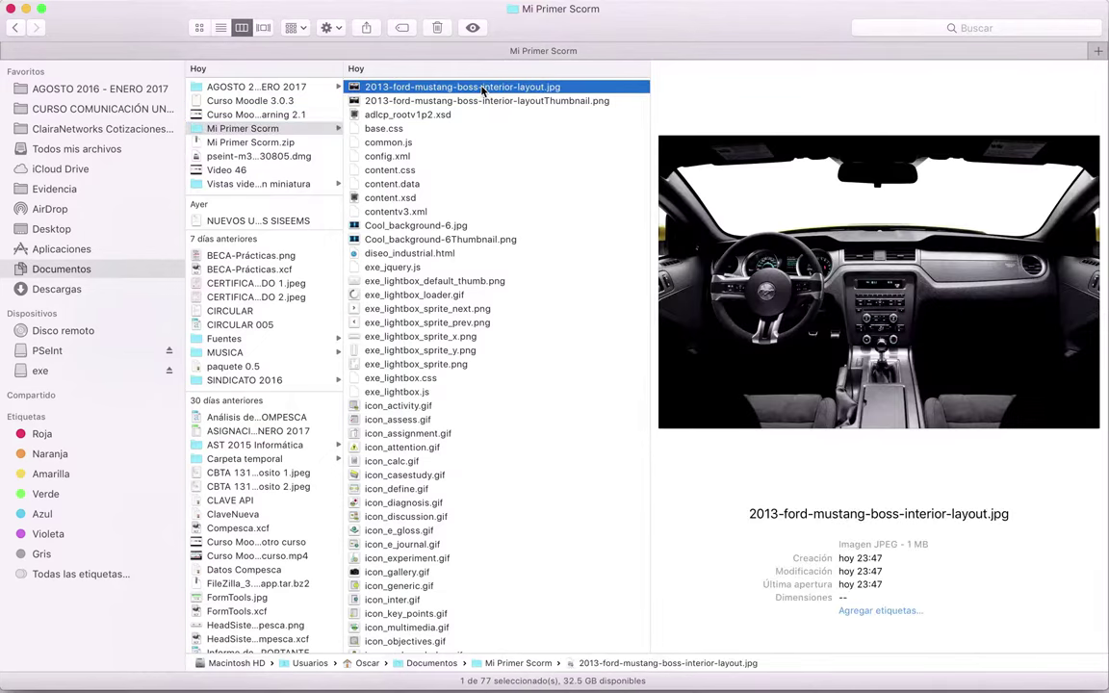
pyautogui.press('Down')
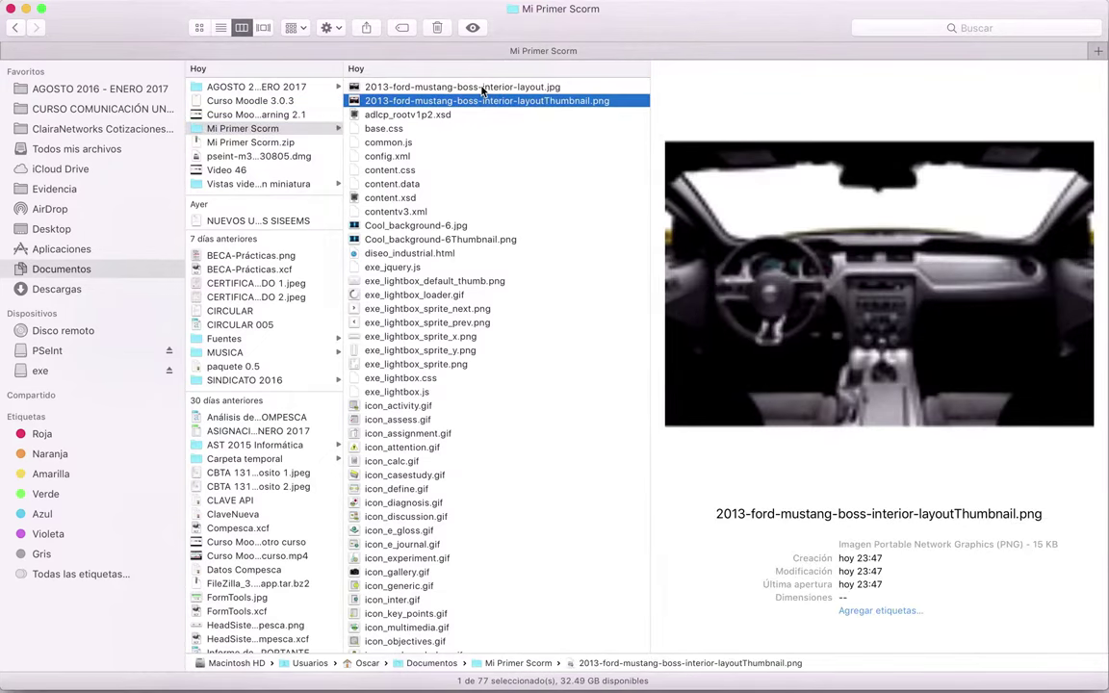
pyautogui.press('Up')
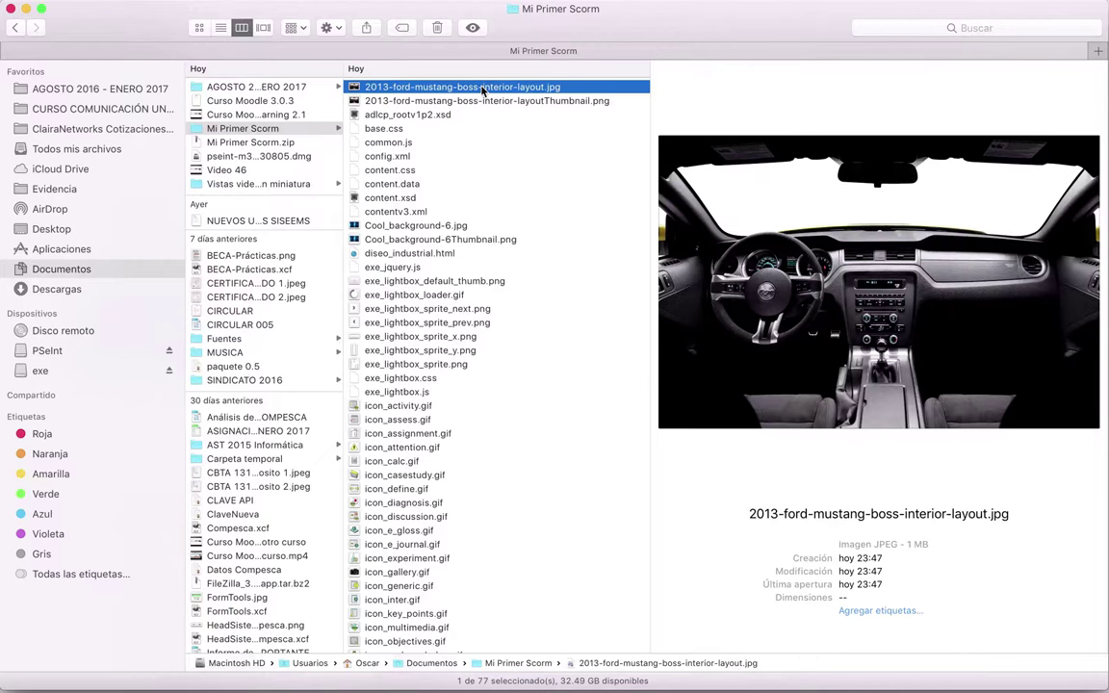
pyautogui.press('Down')
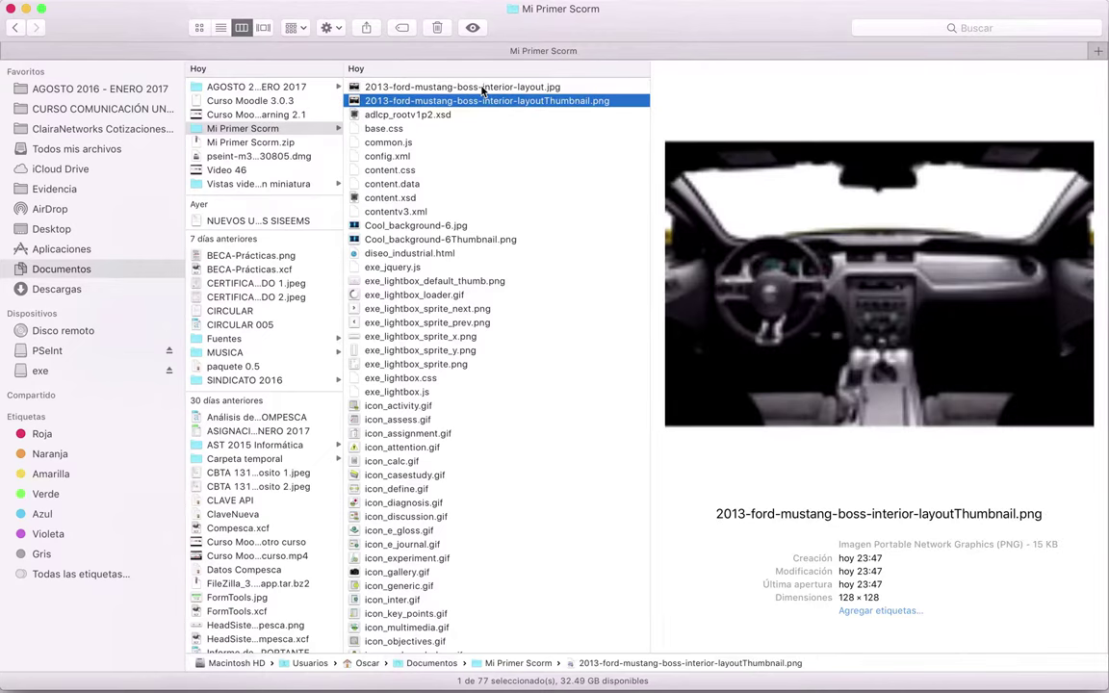
pyautogui.press('Down')
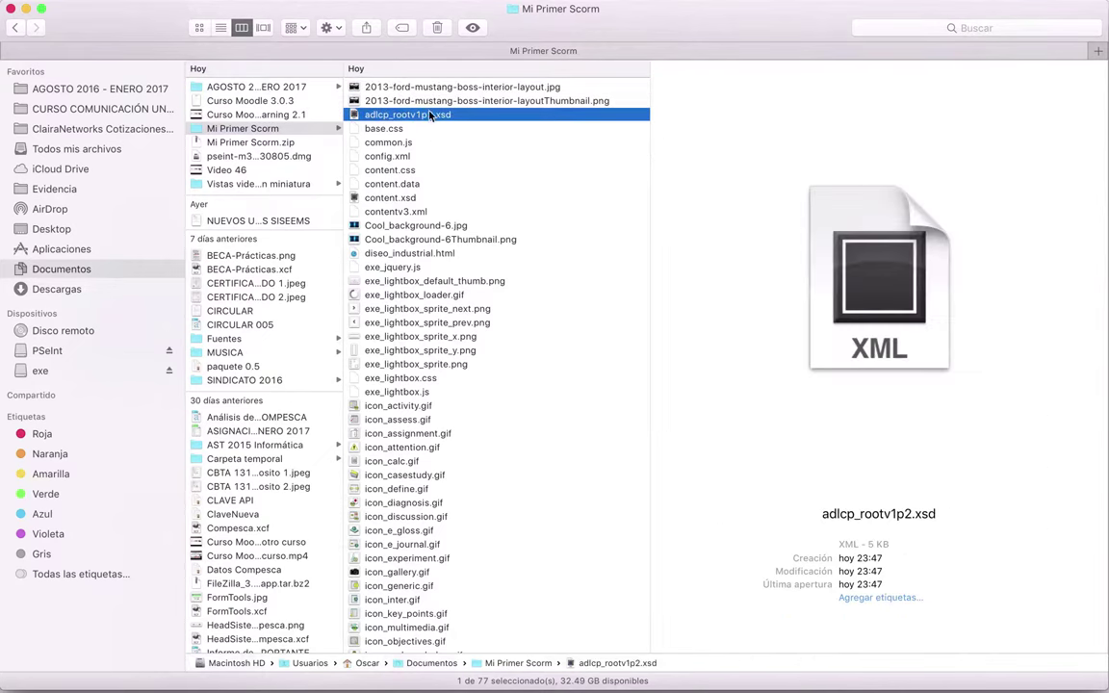
# Step: Preview the package files from base.css through Cool_background-6Thumbnail.png one after another
pyautogui.press('Down')
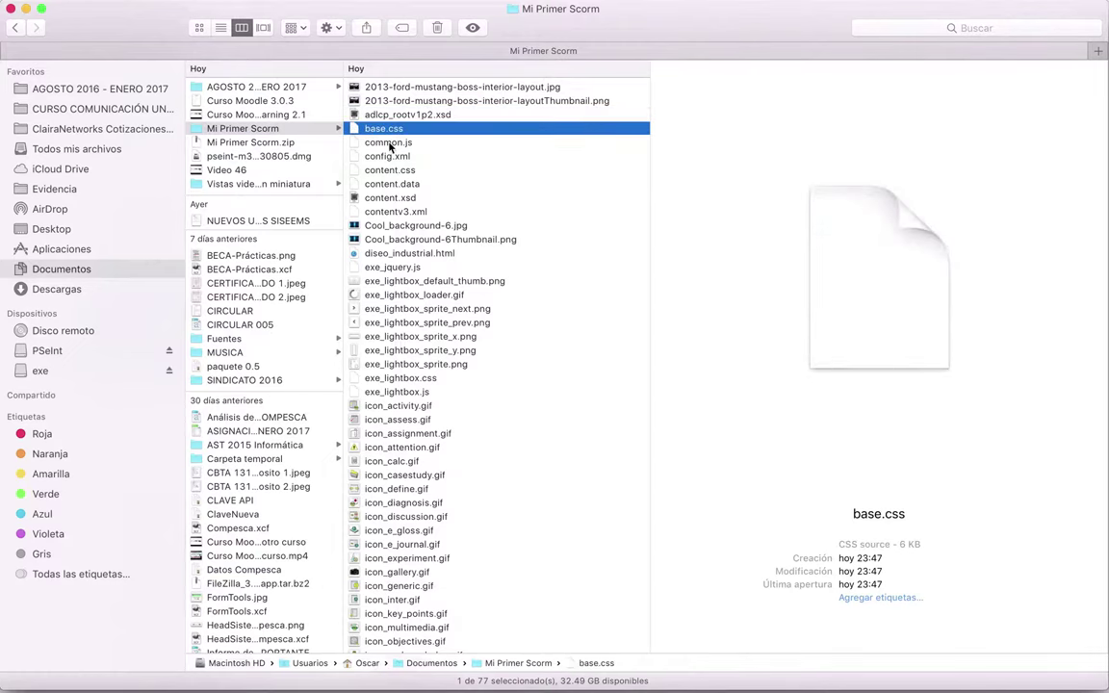
pyautogui.press('Down')
pyautogui.press('Down')
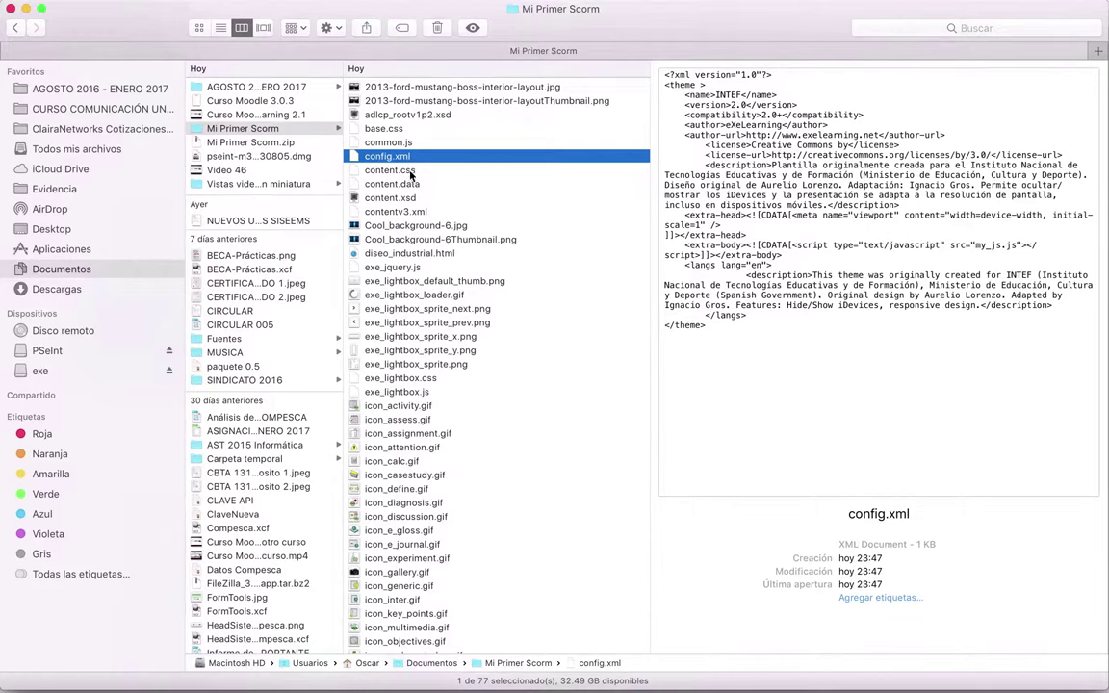
pyautogui.press('Down')
pyautogui.press('Down')
pyautogui.press('Down')
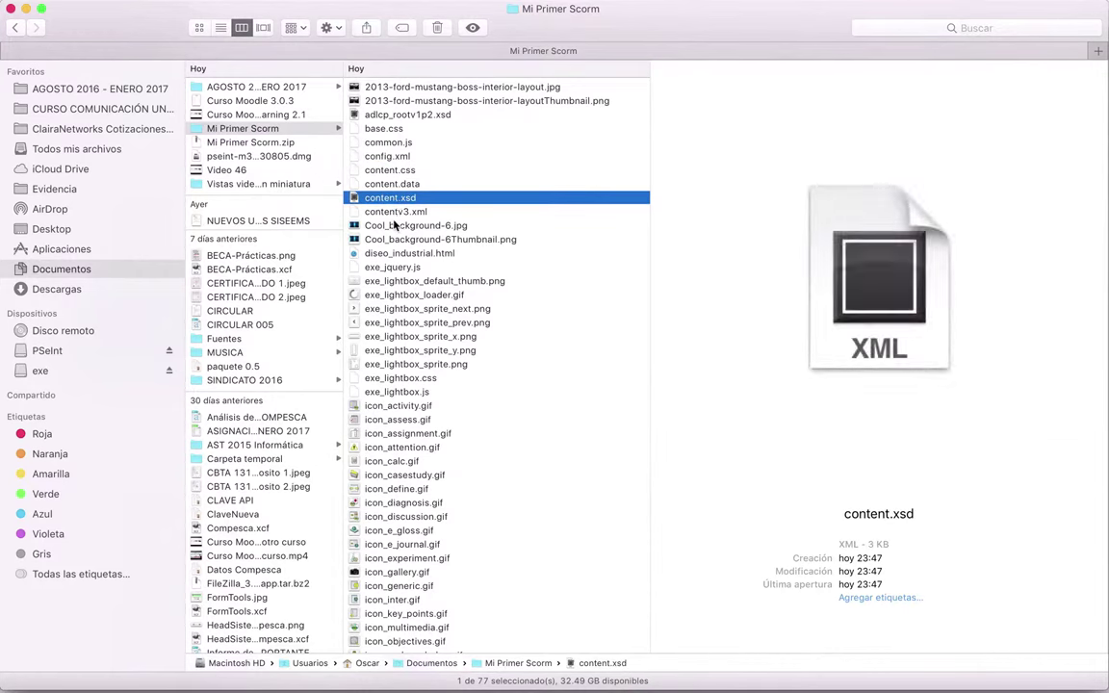
pyautogui.press('Down')
pyautogui.press('Down')
pyautogui.press('Down')
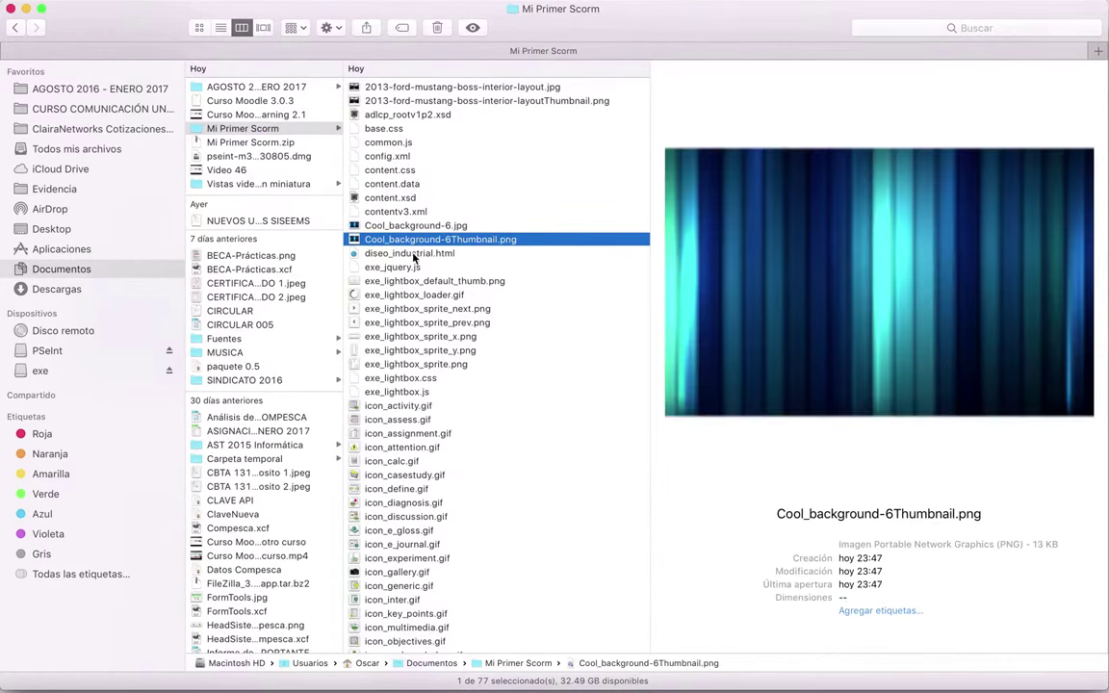
# Step: Preview diseo_industrial.html, exe_jquery.js and exe_lightbox_default_thumb.png in the extracted folder
pyautogui.press('Down')
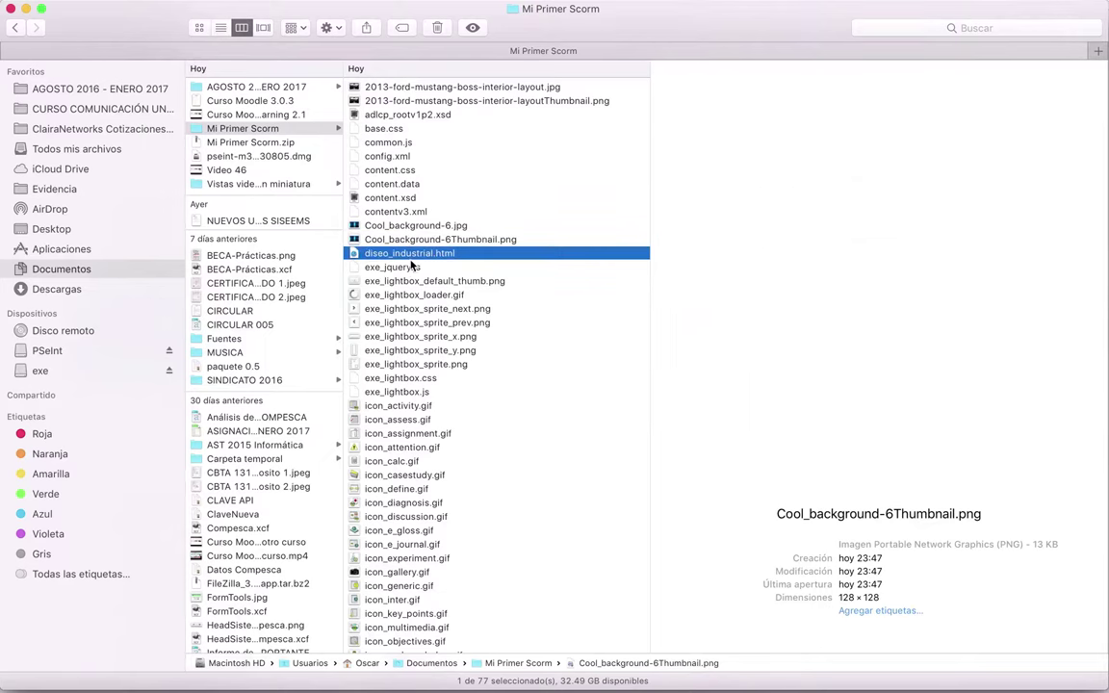
pyautogui.press('Down')
pyautogui.press('Down')
pyautogui.scroll(-1, 423, 291)
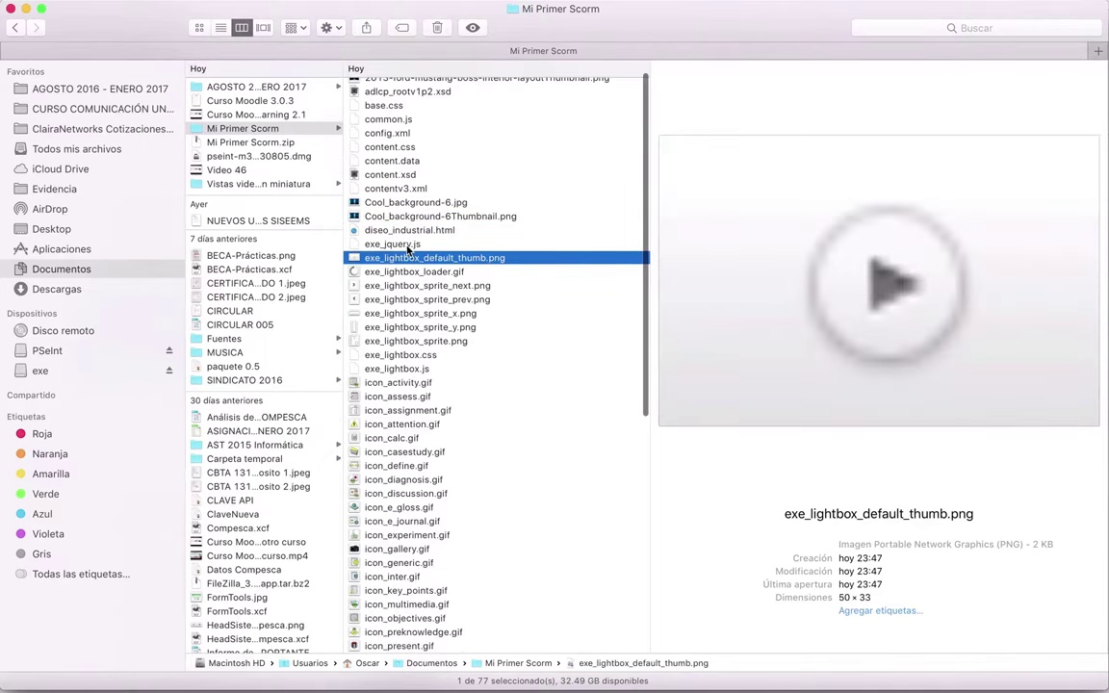
pyautogui.press('Up')
pyautogui.scroll(-1, 413, 284)
pyautogui.press('Down')
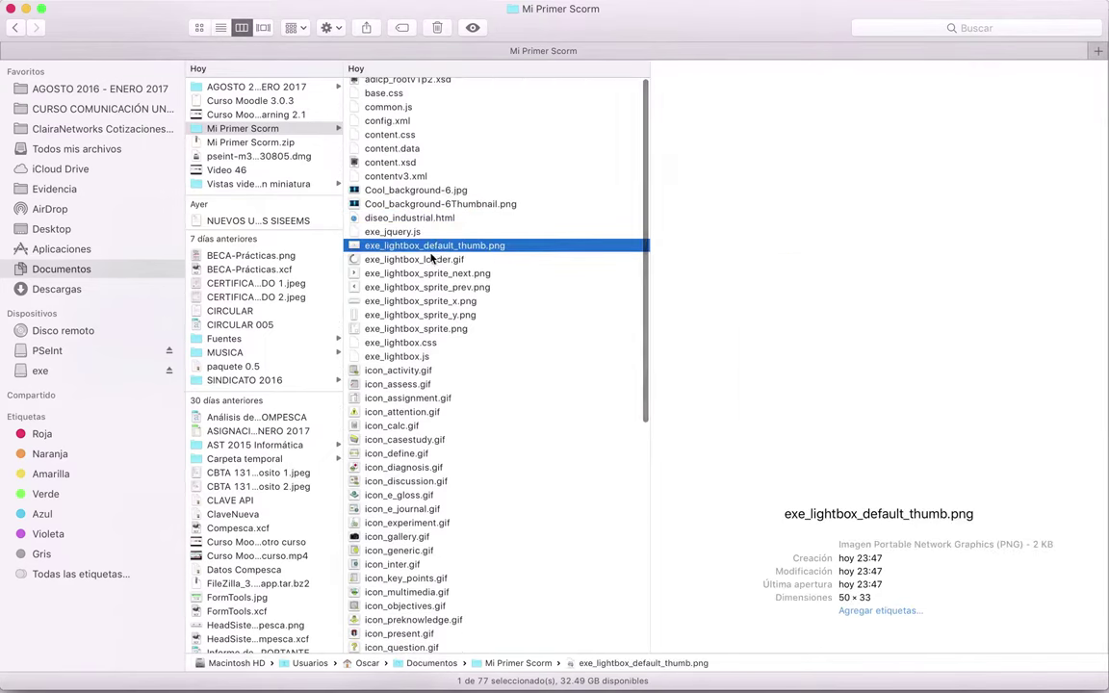
# Step: Preview icon_multimedia.gif and LOGO OFICIAL CBTA 131.jpg further down the package's file list
pyautogui.scroll(-10, 426, 279)
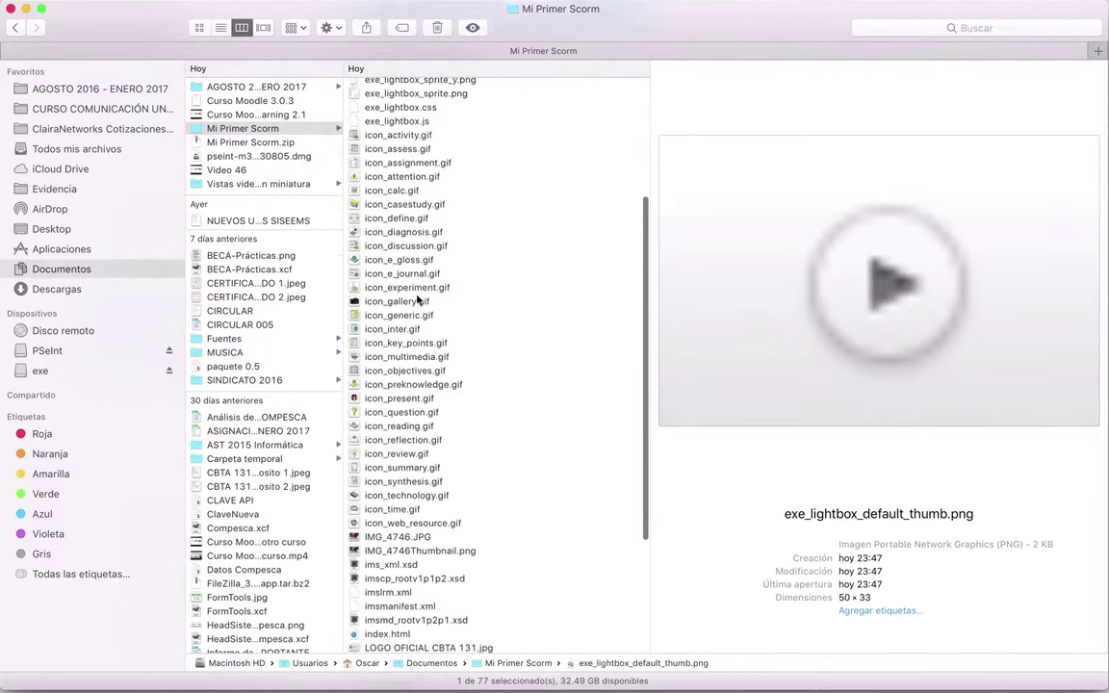
pyautogui.scroll(-1, 419, 302)
pyautogui.click(420, 323)
pyautogui.scroll(-8, 416, 329)
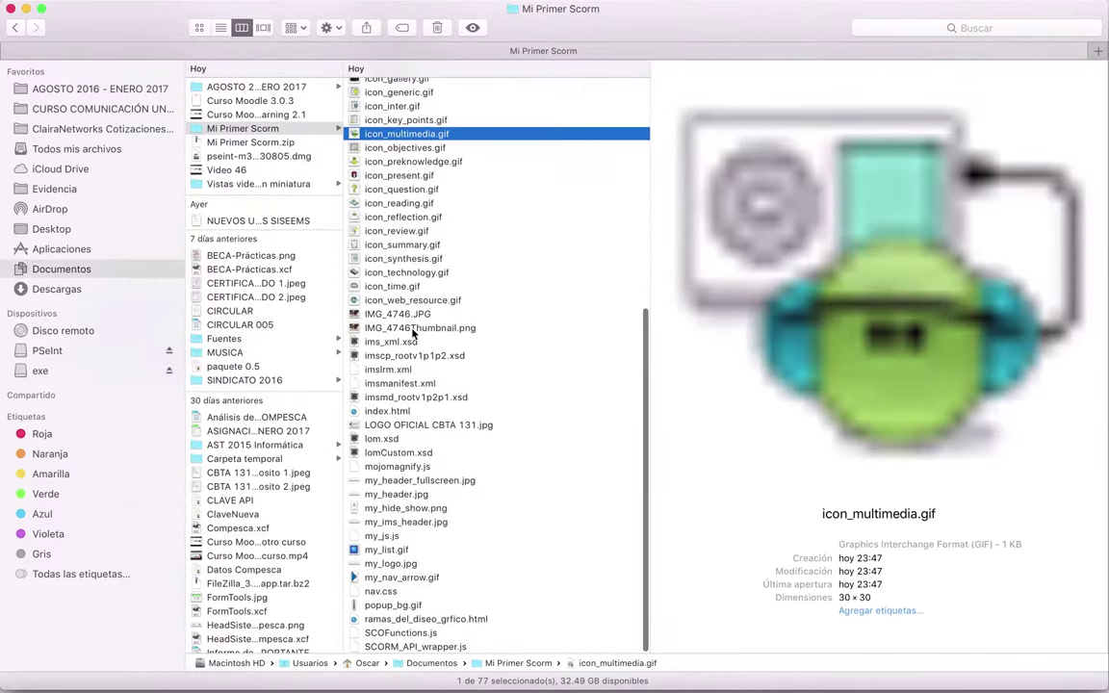
pyautogui.click(406, 424)
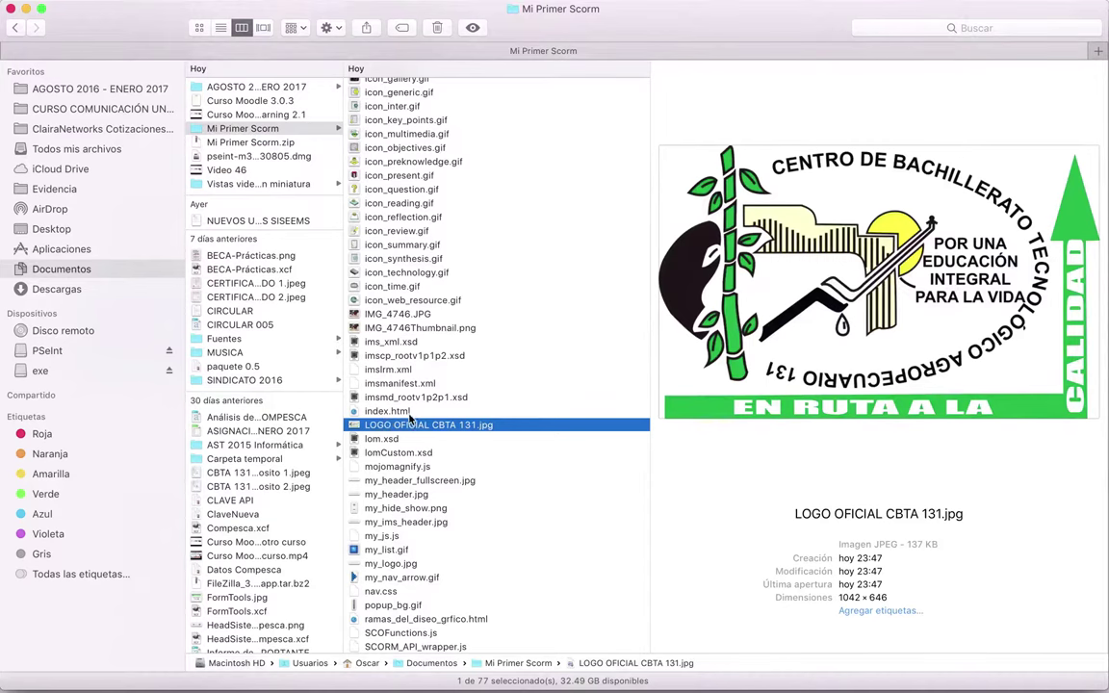
# Step: View the package's index.html in Safari, close that page and switch back to the Mi Primer Scorm folder in Finder
pyautogui.click(390, 412)
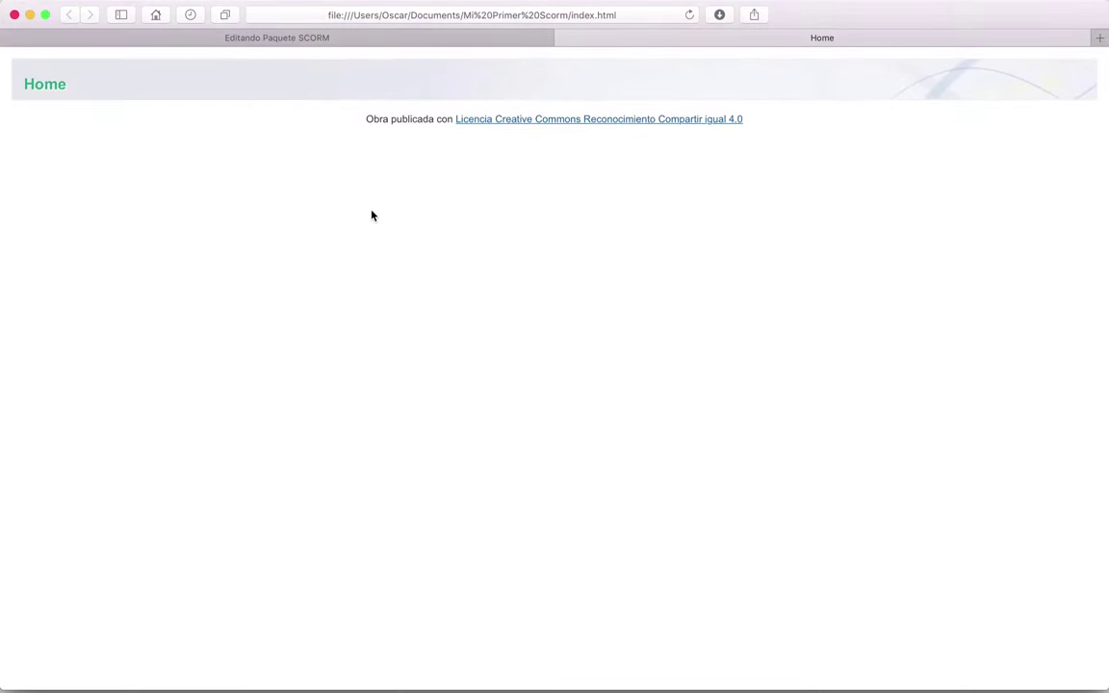
pyautogui.click(563, 38)
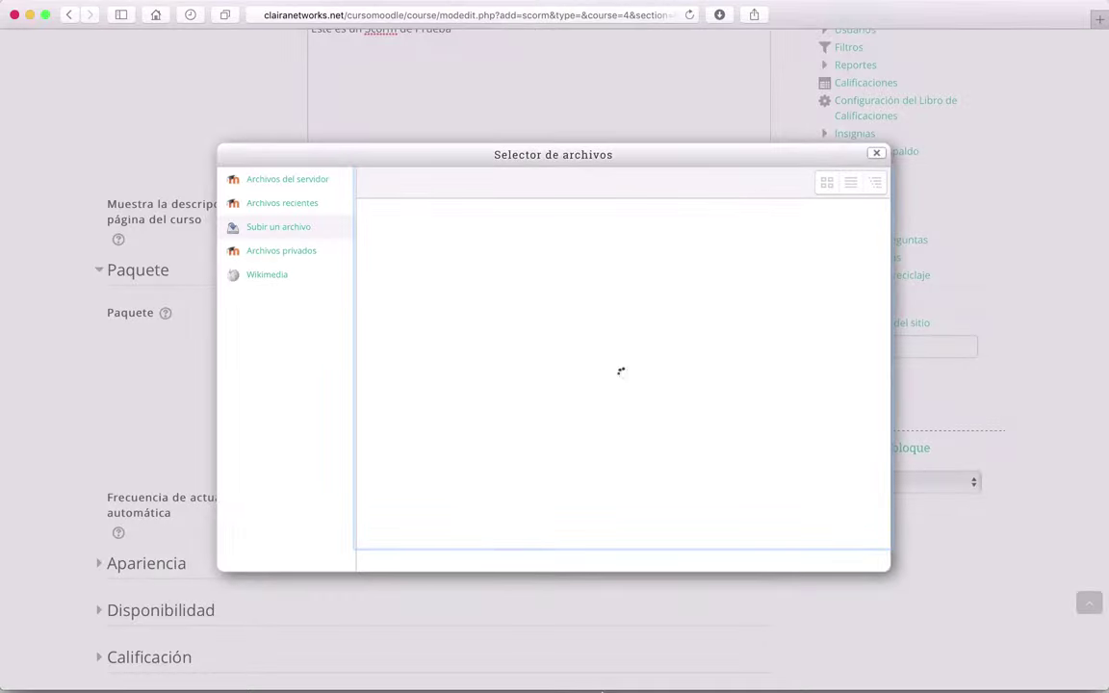
pyautogui.hotkey('ctrl', 'Up')
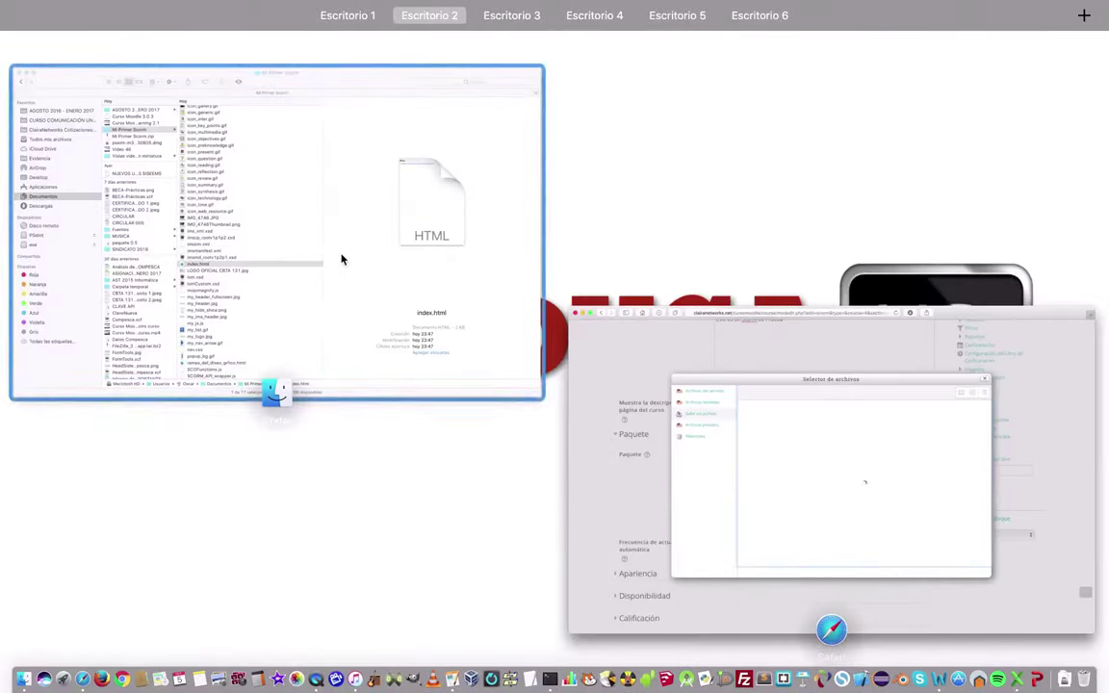
pyautogui.click(325, 267)
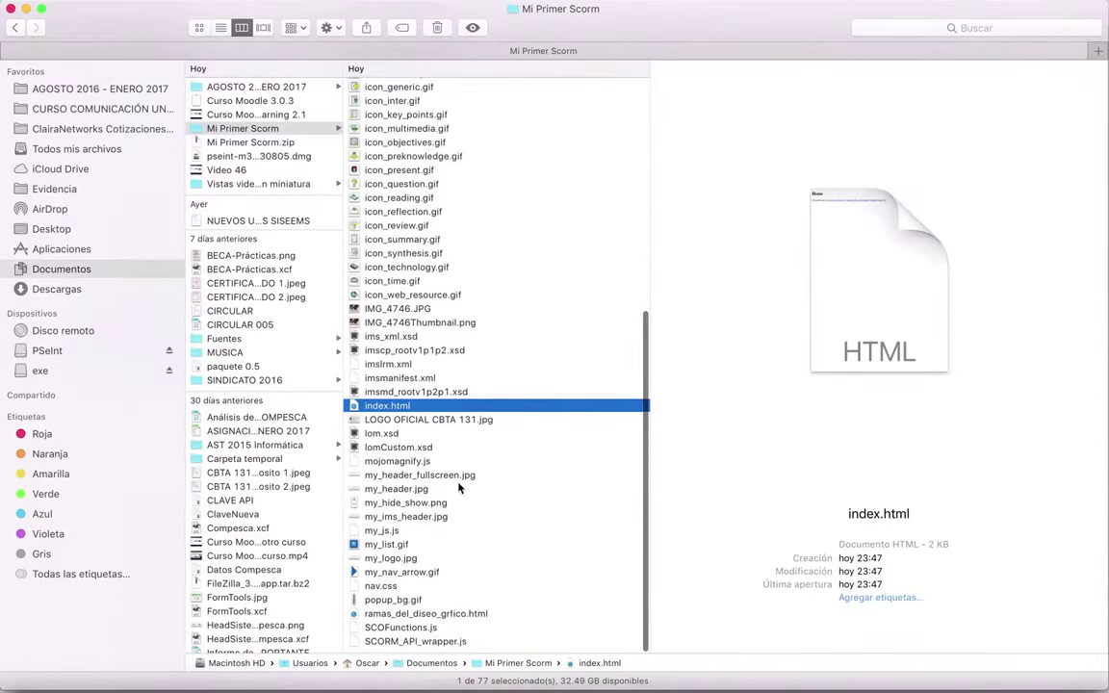
# Step: Look through the whole file list and preview the files from icon_synthesis.gif through ims_xml.xsd
pyautogui.scroll(10, 429, 576)
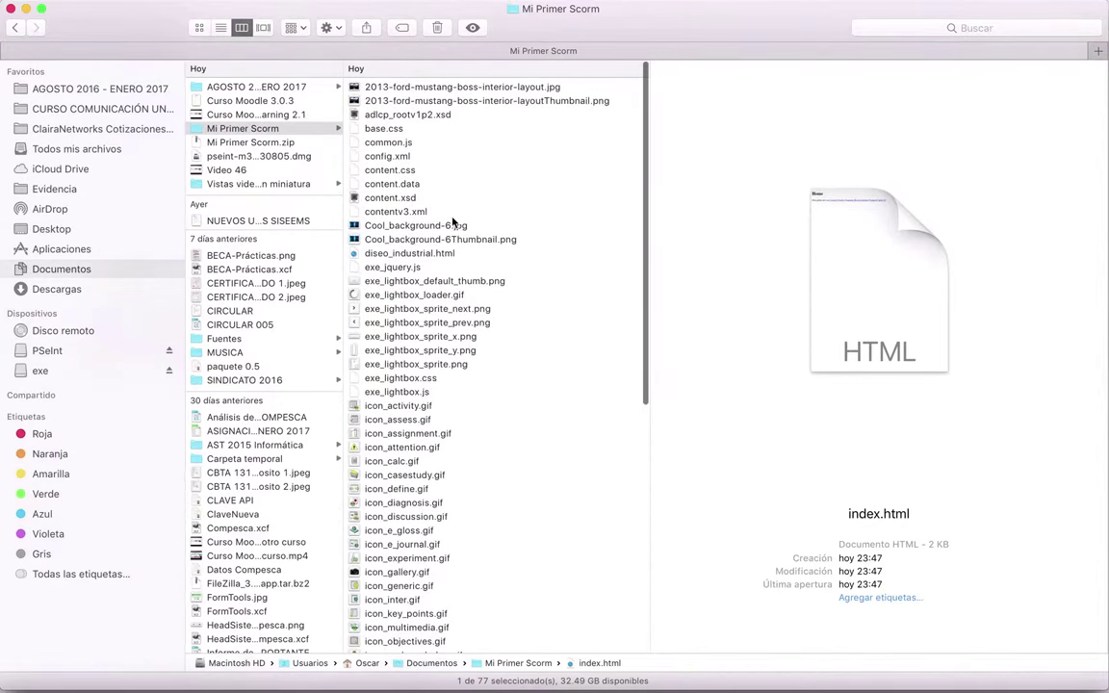
pyautogui.scroll(-5, 452, 224)
pyautogui.scroll(-5, 453, 223)
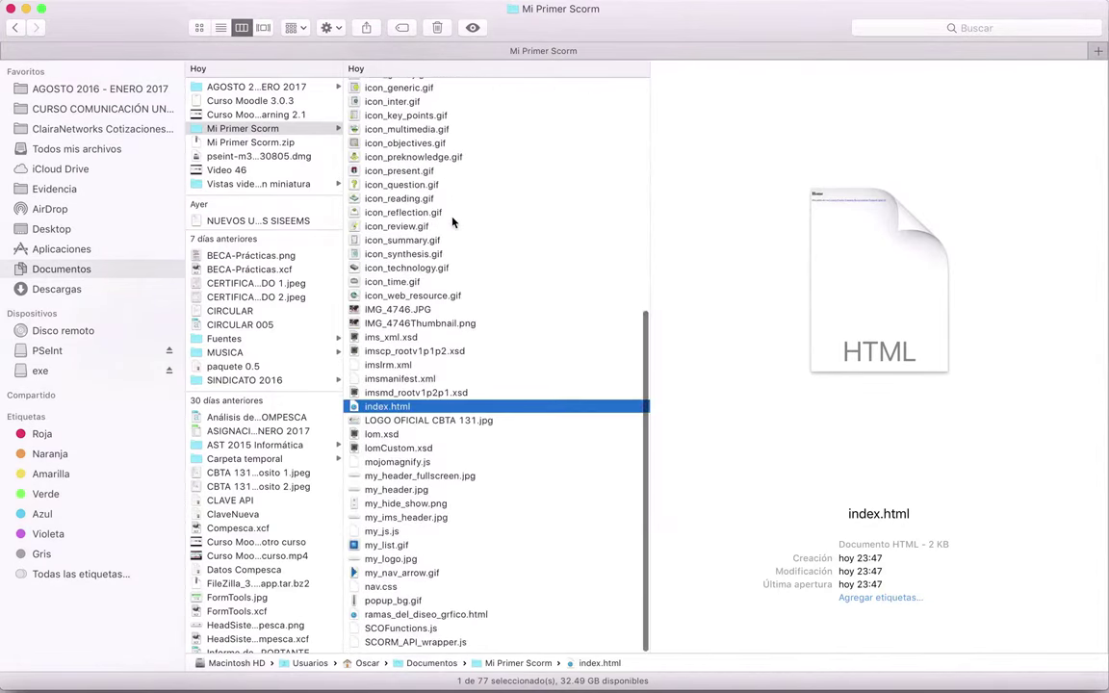
pyautogui.click(384, 271)
pyautogui.press('Up')
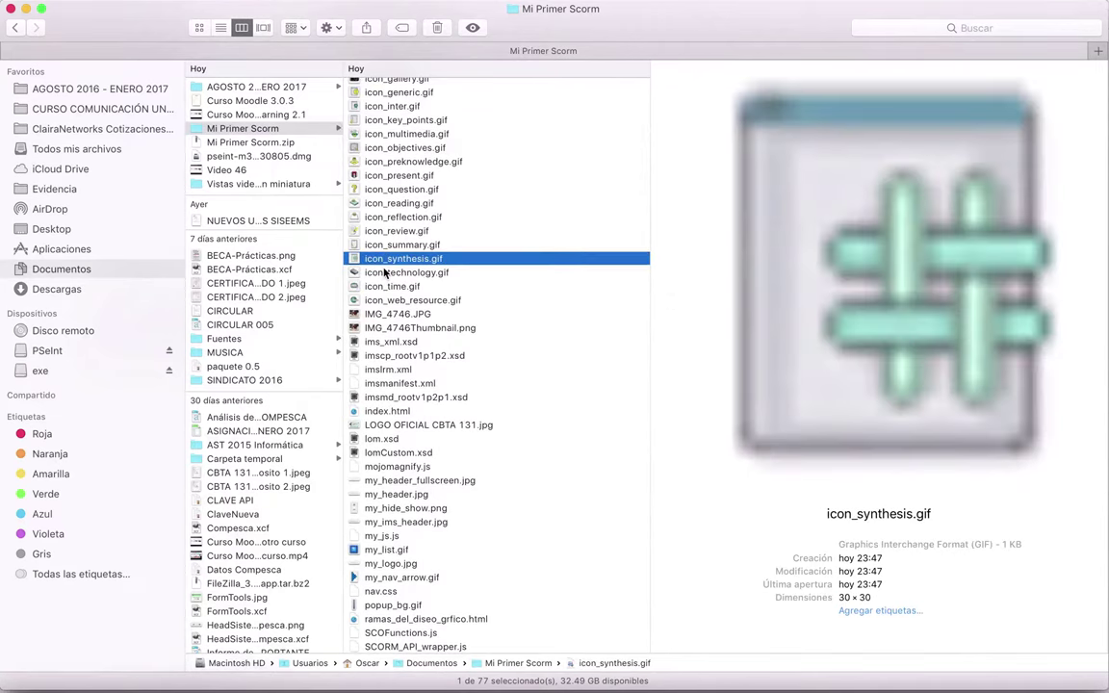
pyautogui.press('Up')
pyautogui.press('Down')
pyautogui.press('Down')
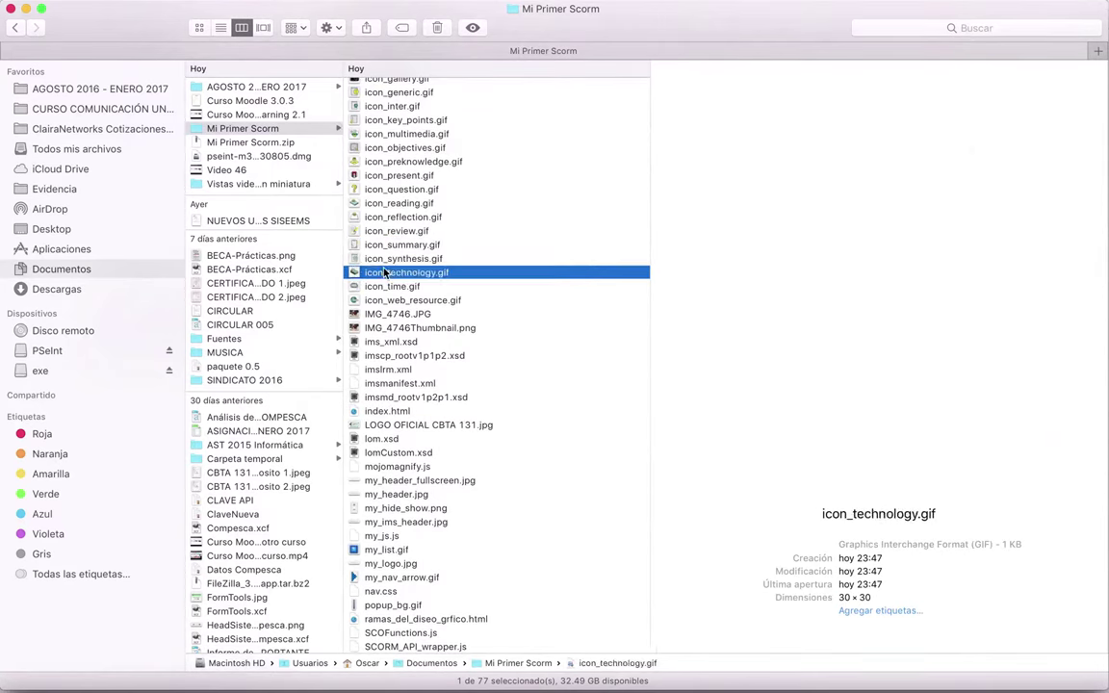
pyautogui.press('Down')
pyautogui.press('Down')
pyautogui.press('Down')
pyautogui.press('Down')
pyautogui.press('Down')
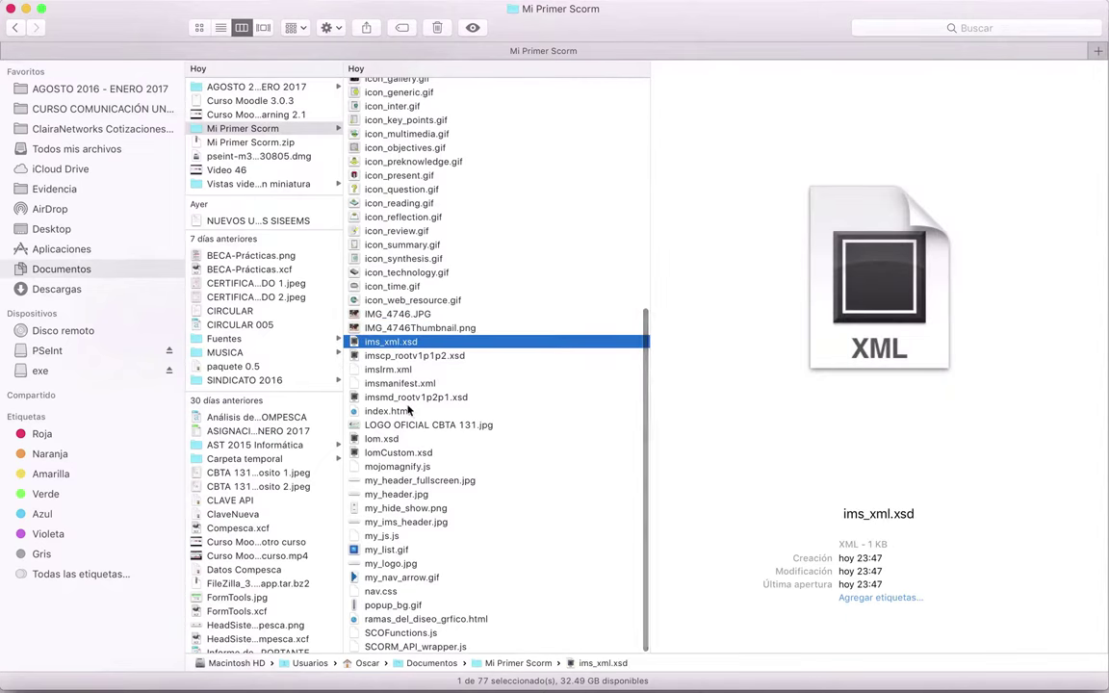
# Step: Preview the remaining package files from my_hide_show.png through SCORM_API_wrapper.js
pyautogui.scroll(-2, 390, 475)
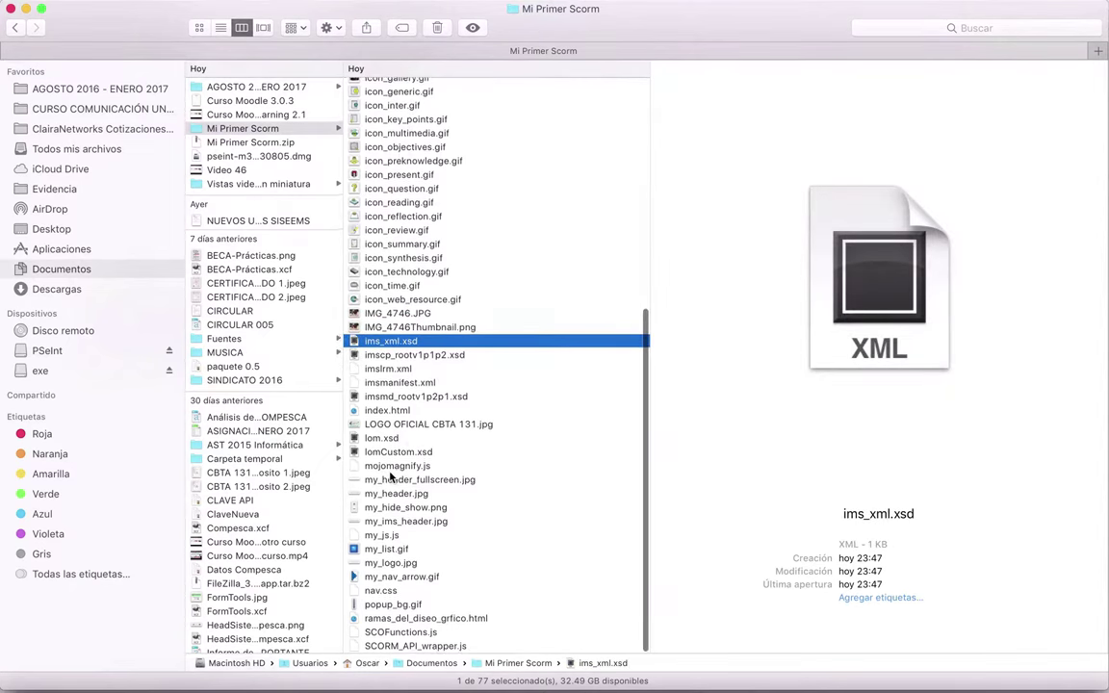
pyautogui.write('my_hi')
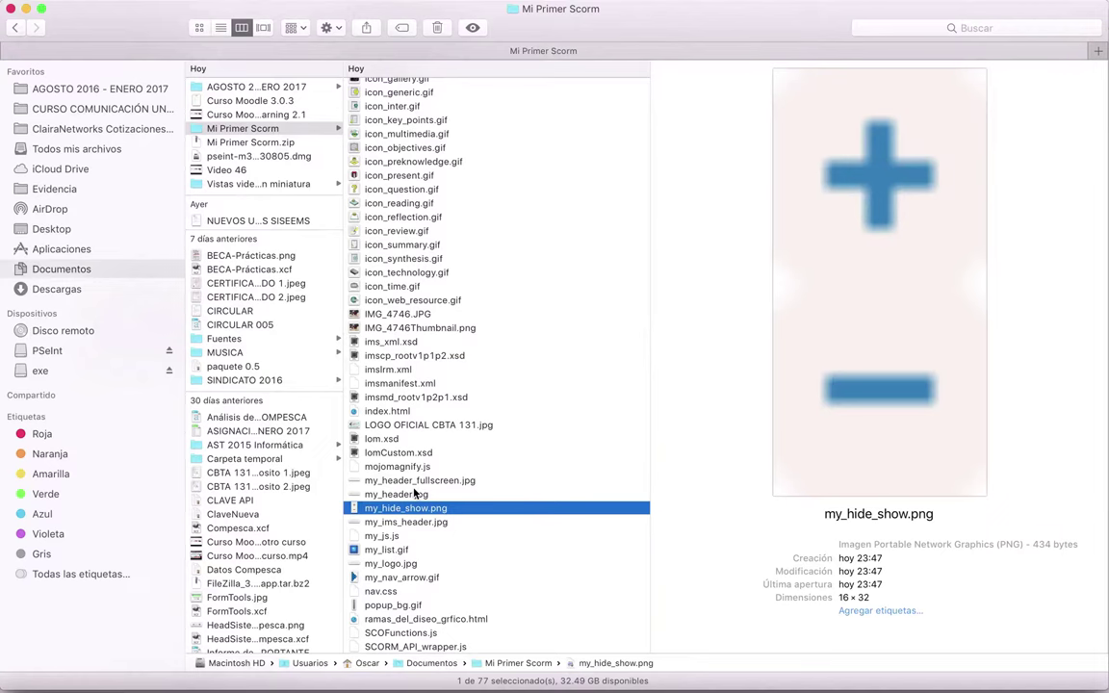
pyautogui.press('Down')
pyautogui.press('Down')
pyautogui.press('Down')
pyautogui.press('Down')
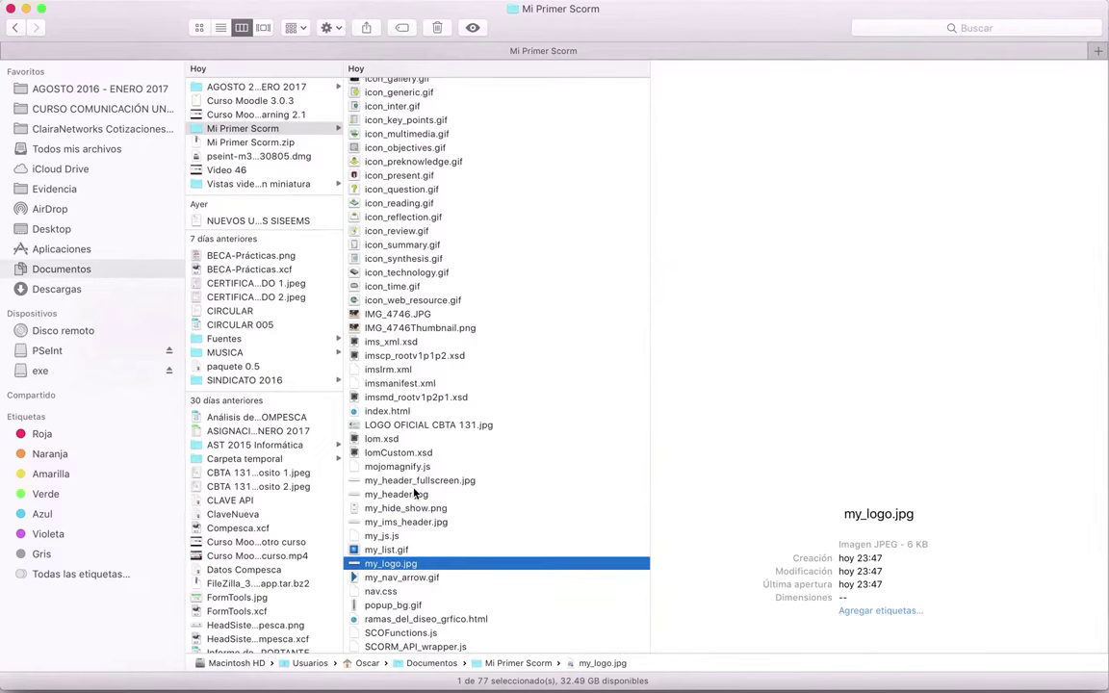
pyautogui.press('Down')
pyautogui.press('Down')
pyautogui.press('Down')
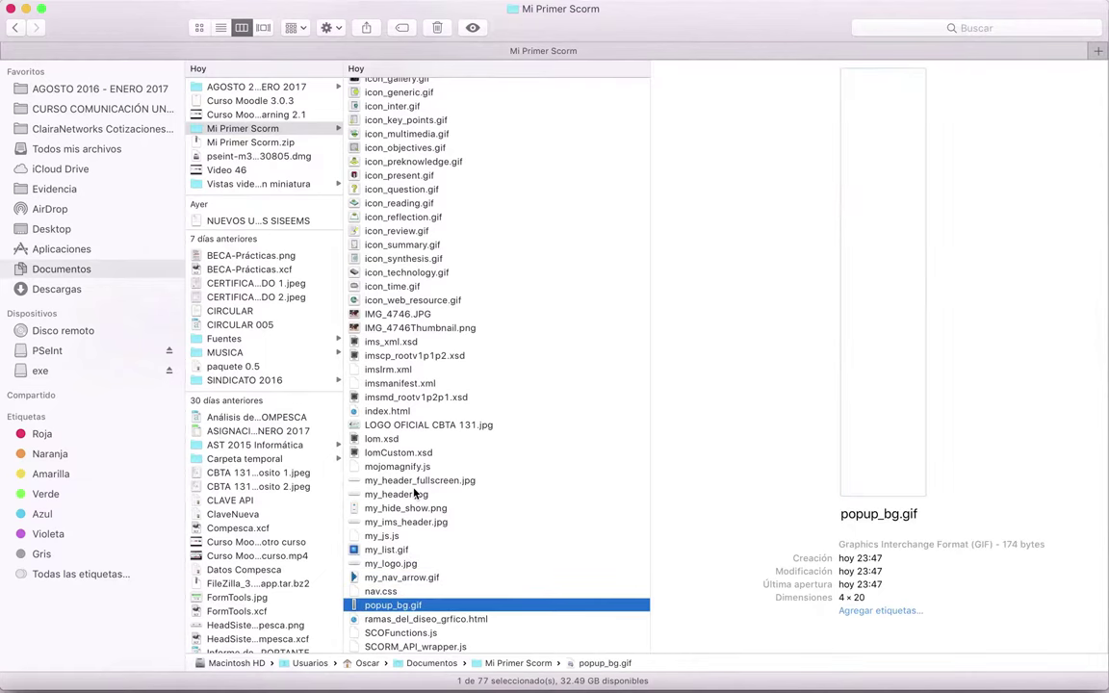
pyautogui.press('Down')
pyautogui.press('Down')
pyautogui.press('Down')
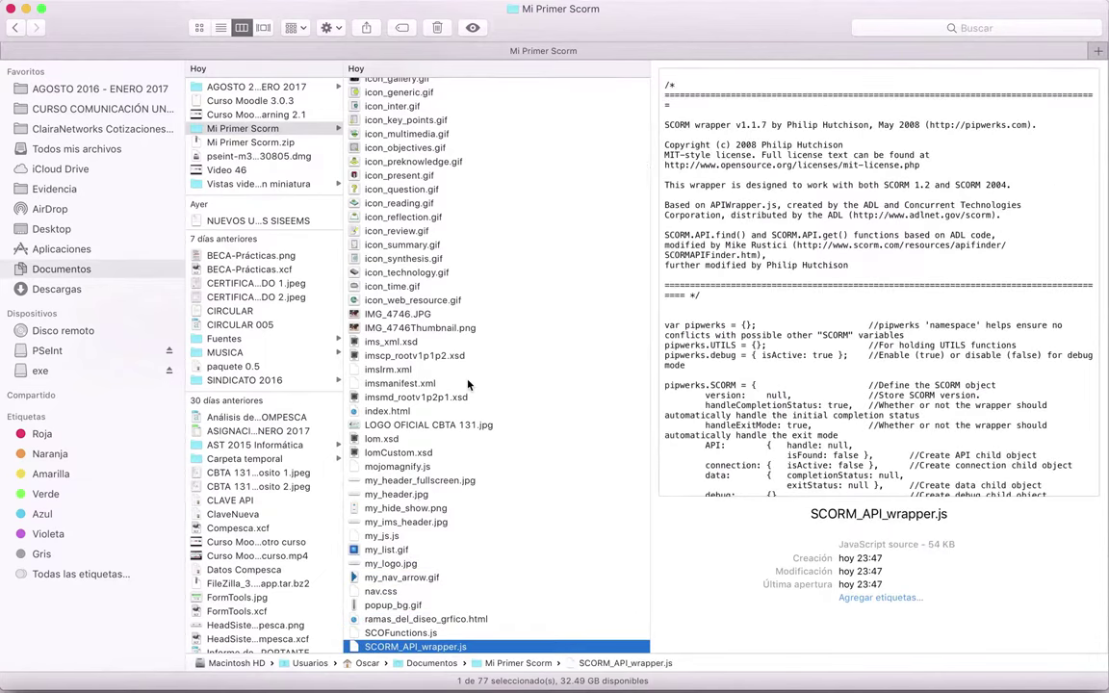
# Step: Preview common.js and close the Finder window to switch back to the Moodle SCORM form in Safari
pyautogui.scroll(10, 468, 384)
pyautogui.click(381, 141)
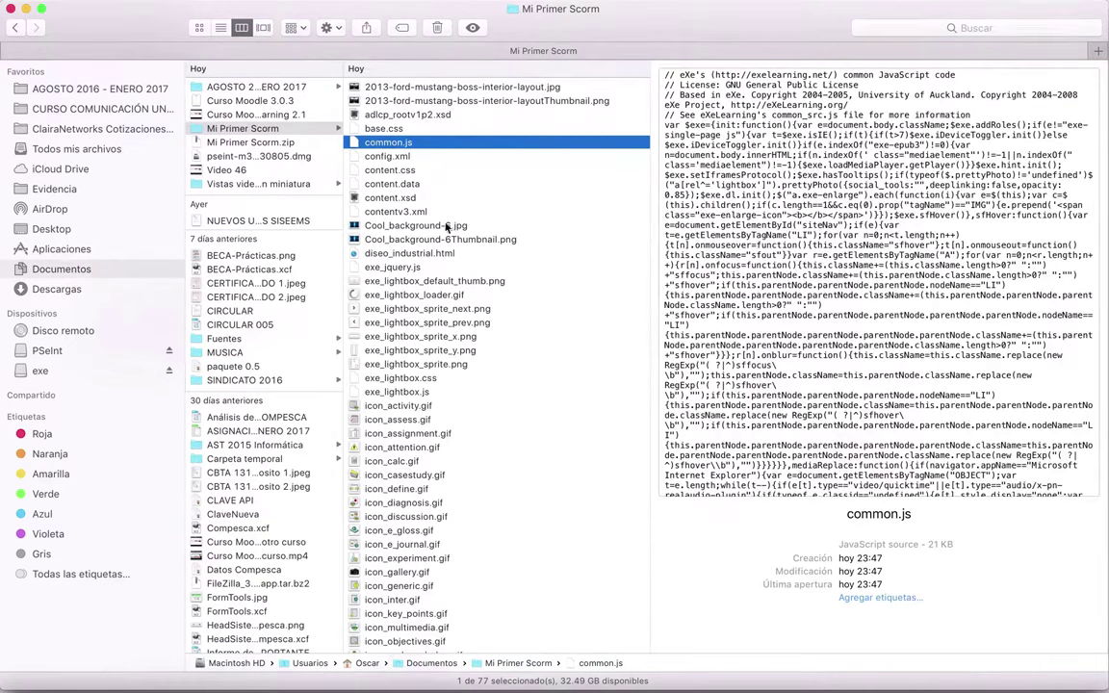
pyautogui.click(9, 9)
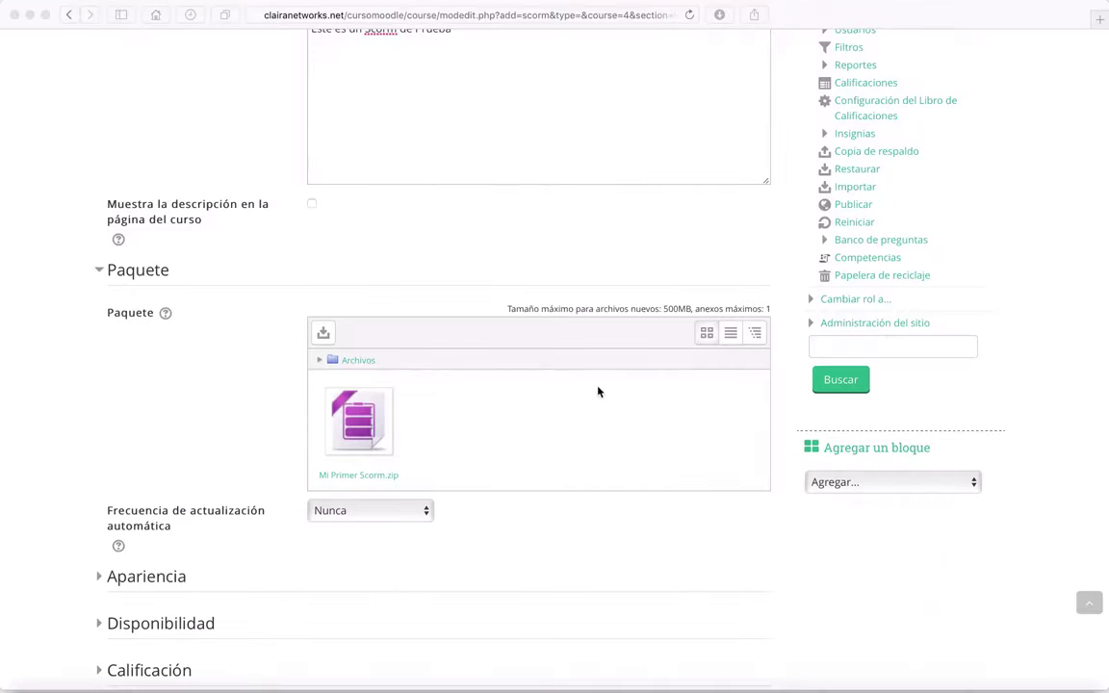
# Step: Examine the Apariencia and Calificación settings of the SCORM activity and collapse both sections again
pyautogui.scroll(-6, 171, 359)
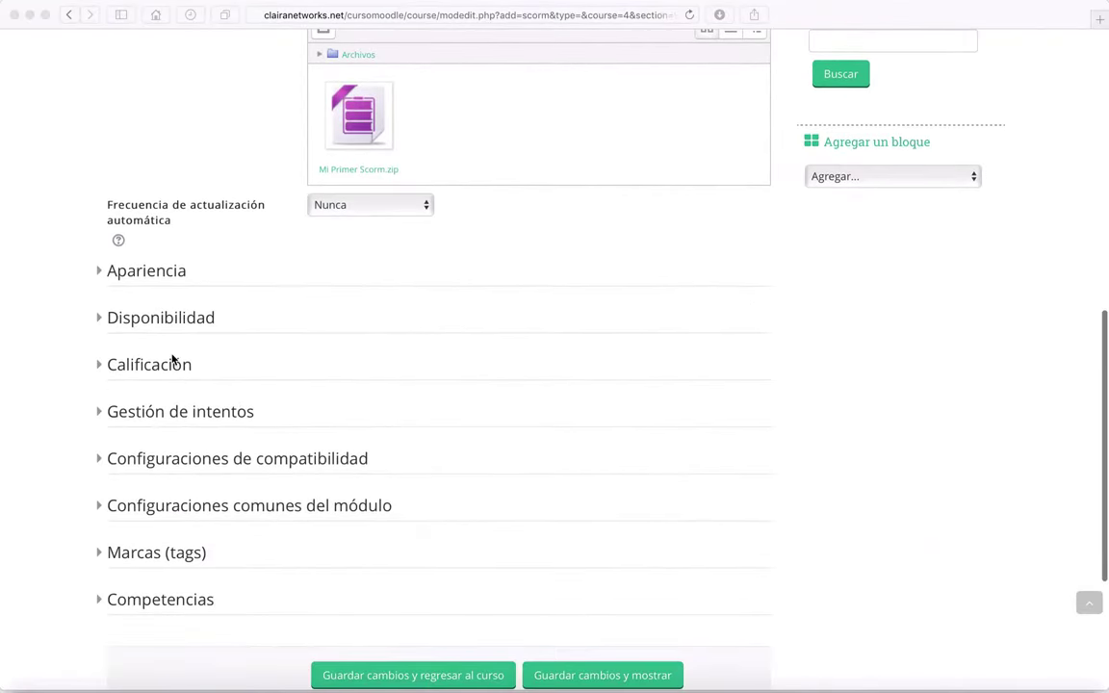
pyautogui.click(98, 271)
pyautogui.click(98, 270)
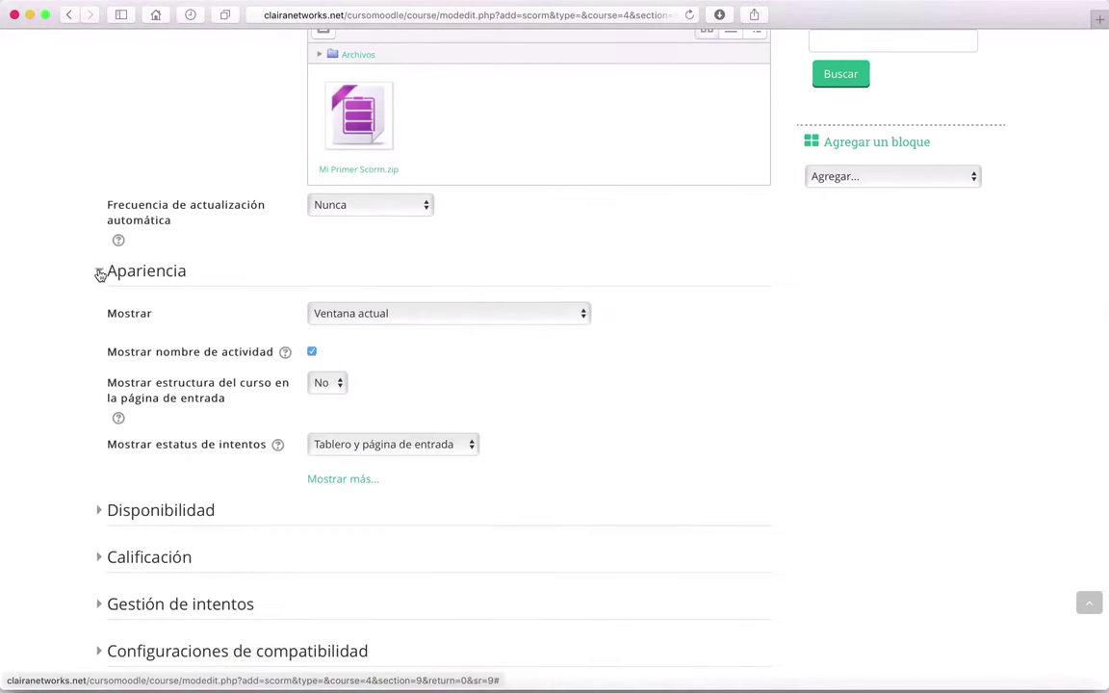
pyautogui.click(99, 273)
pyautogui.click(99, 274)
pyautogui.click(99, 273)
pyautogui.click(99, 274)
pyautogui.click(99, 273)
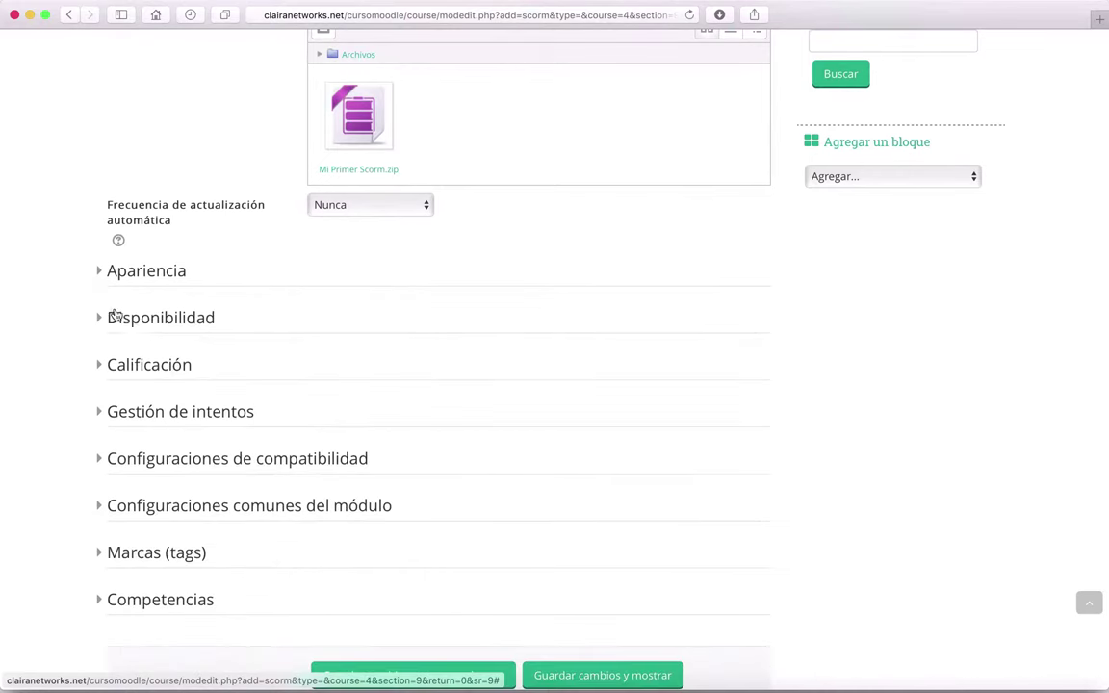
pyautogui.click(101, 367)
pyautogui.click(100, 367)
# Step: Save the new SCORM activity and display its page
pyautogui.scroll(-3, 100, 370)
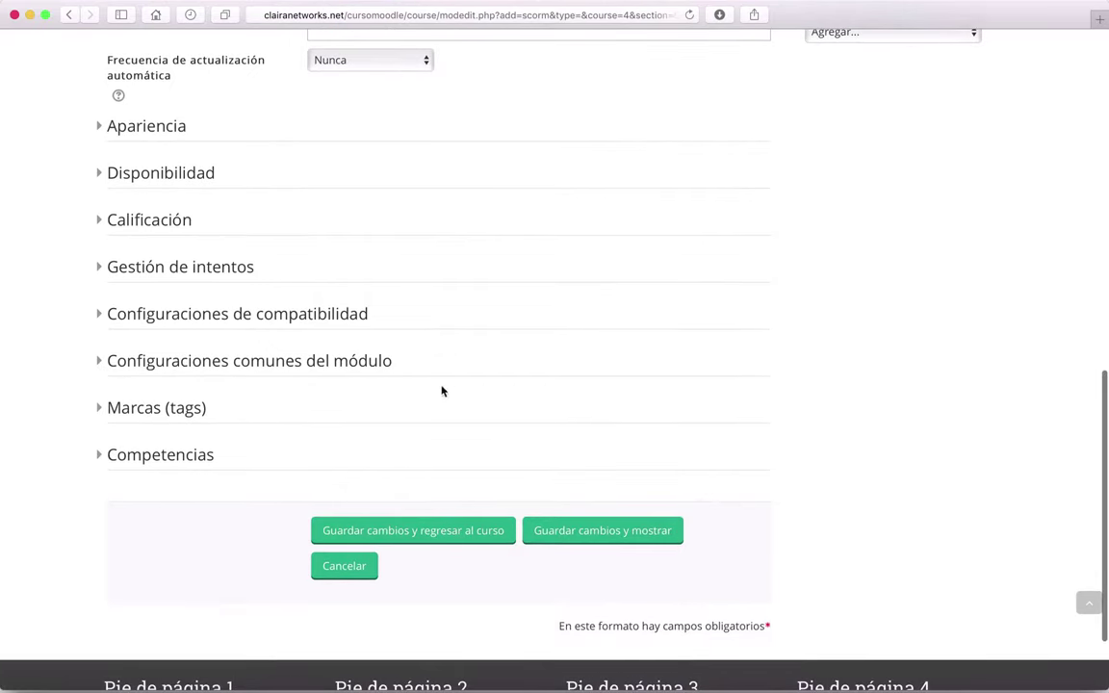
pyautogui.click(573, 534)
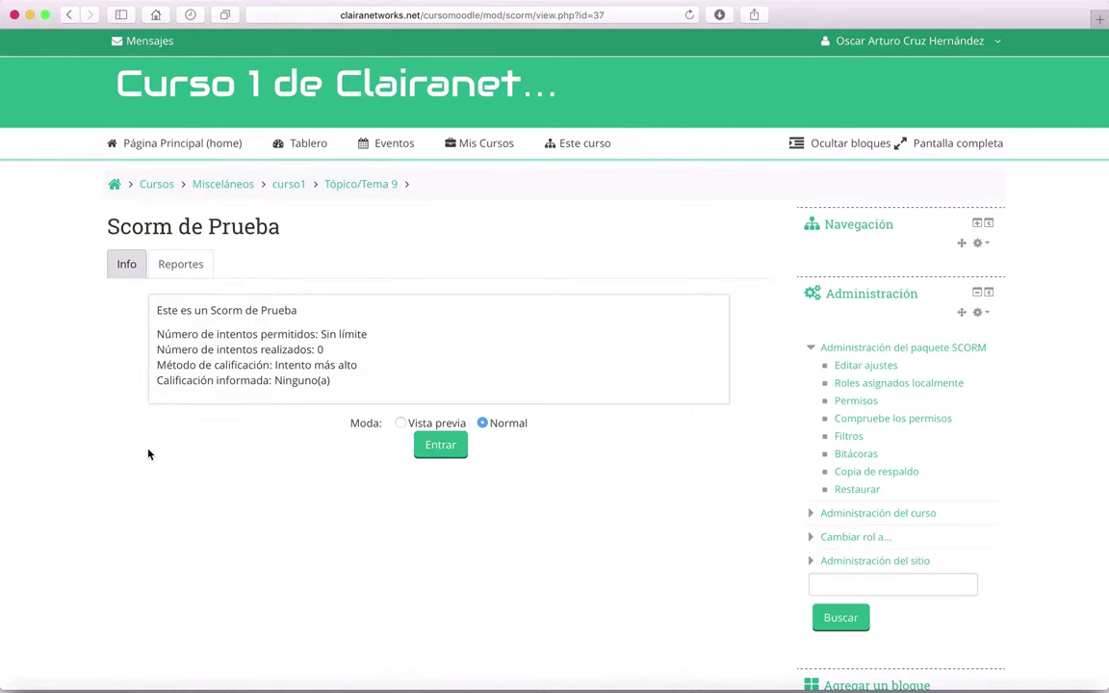
# Step: Check the activity's listing under Tópico/Tema 9 of curso1 and reopen Scorm de Prueba from there
pyautogui.click(289, 186)
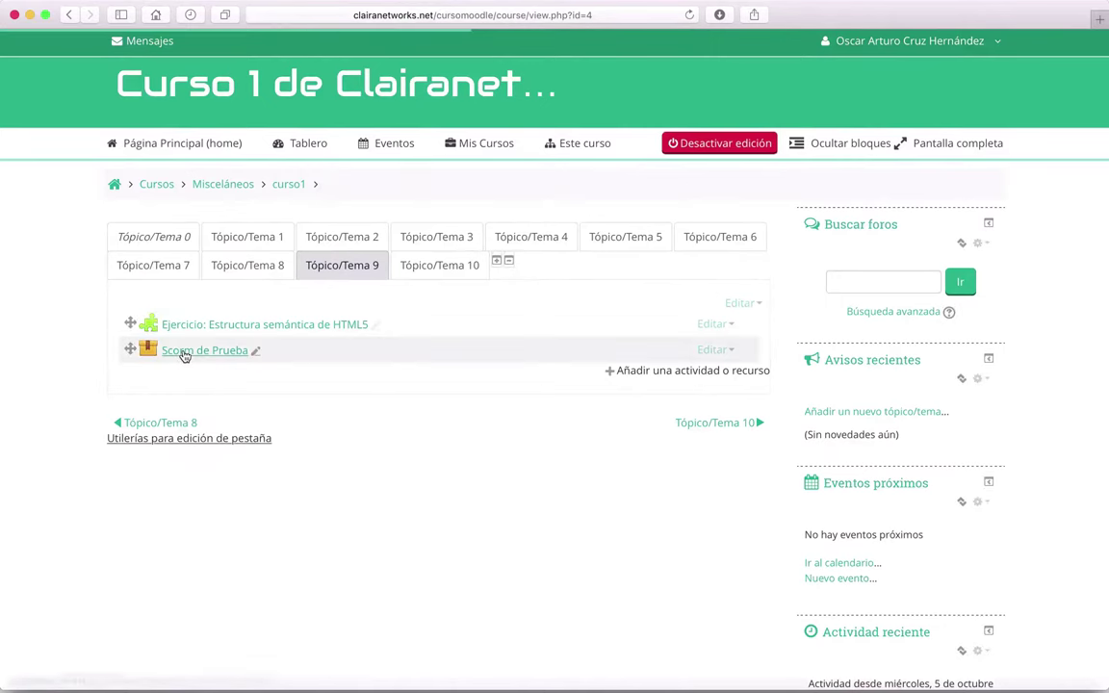
pyautogui.click(184, 354)
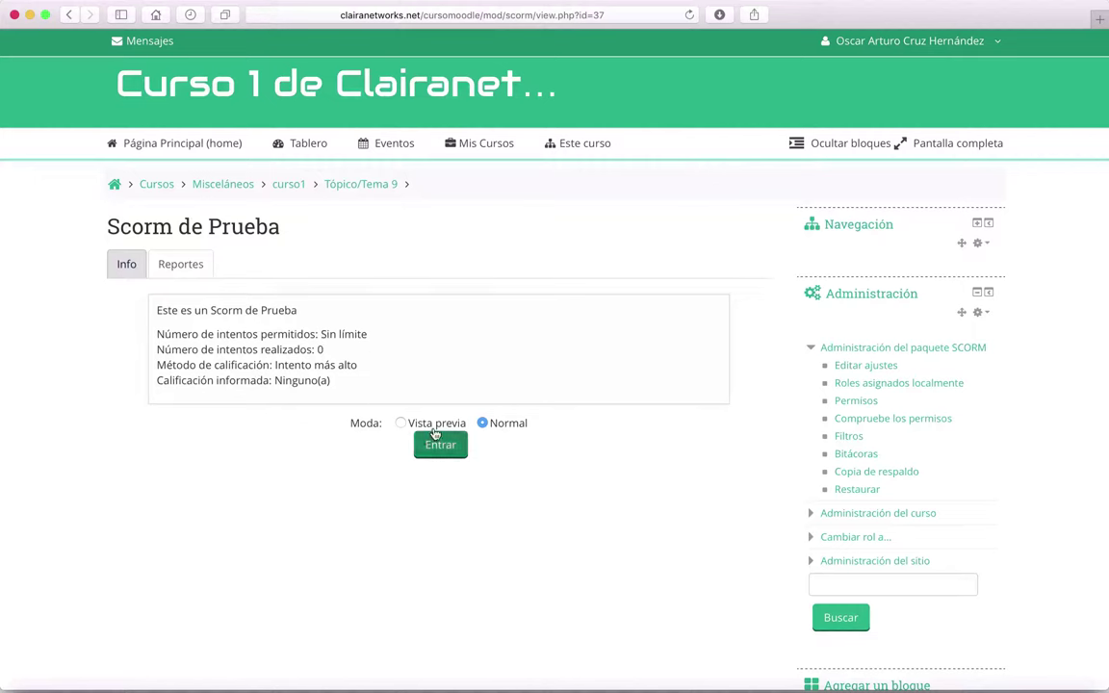
# Step: Enter Scorm de Prueba in Vista previa mode and select its Diseño Industrial page
pyautogui.click(403, 424)
pyautogui.click(449, 455)
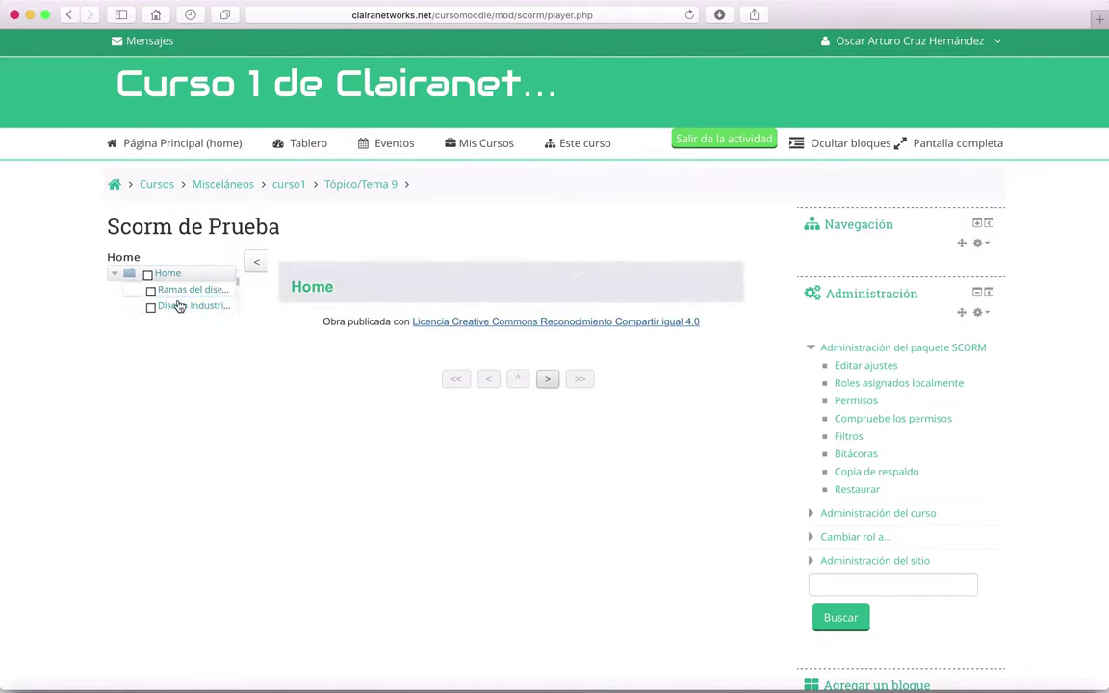
pyautogui.click(172, 307)
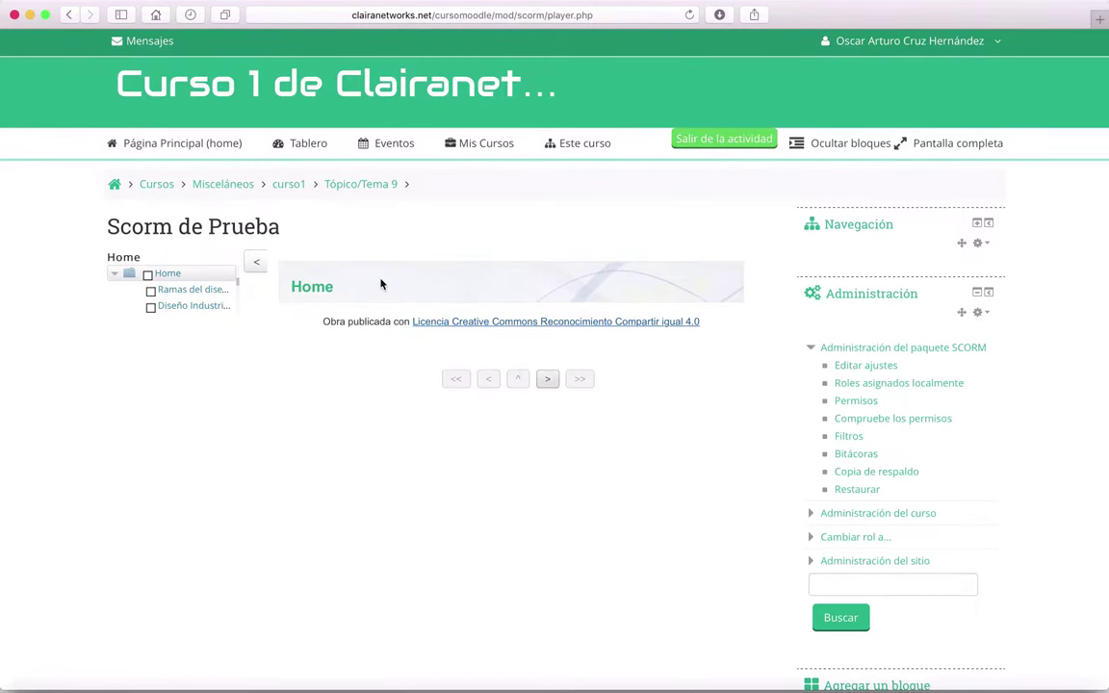
# Step: Complete the Rellenar huecos exercise on the Ramas del diseño gráfico page with the word "tradicional" and submit the answer
pyautogui.scroll(-2, 382, 284)
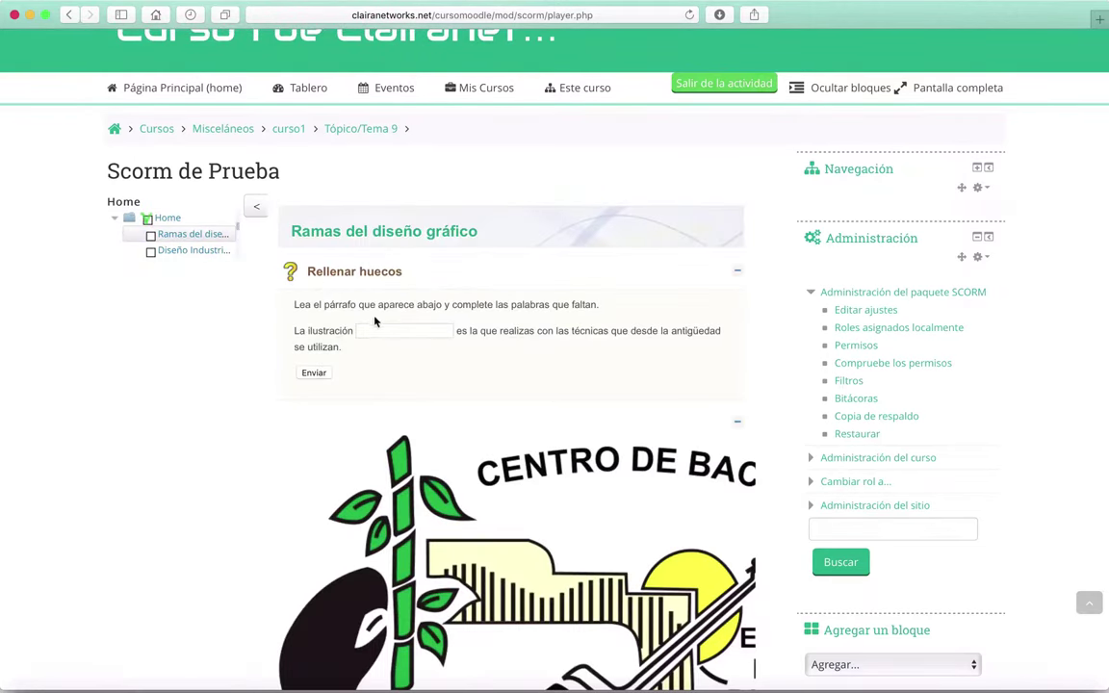
pyautogui.scroll(-3, 472, 349)
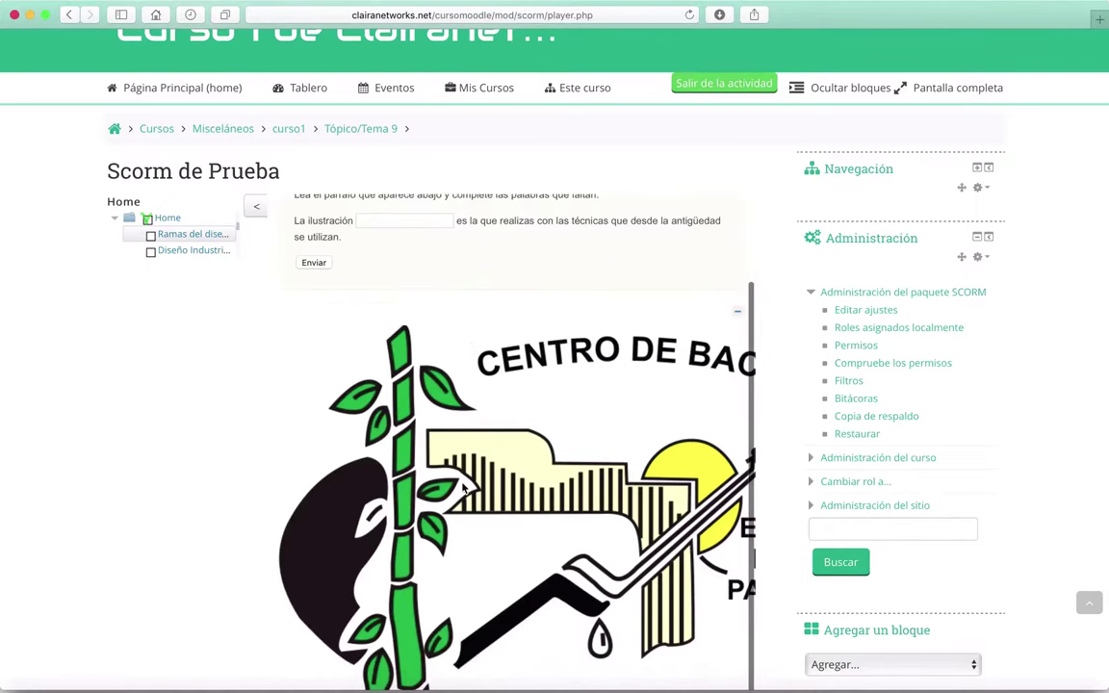
pyautogui.scroll(-2, 462, 536)
pyautogui.scroll(5, 575, 529)
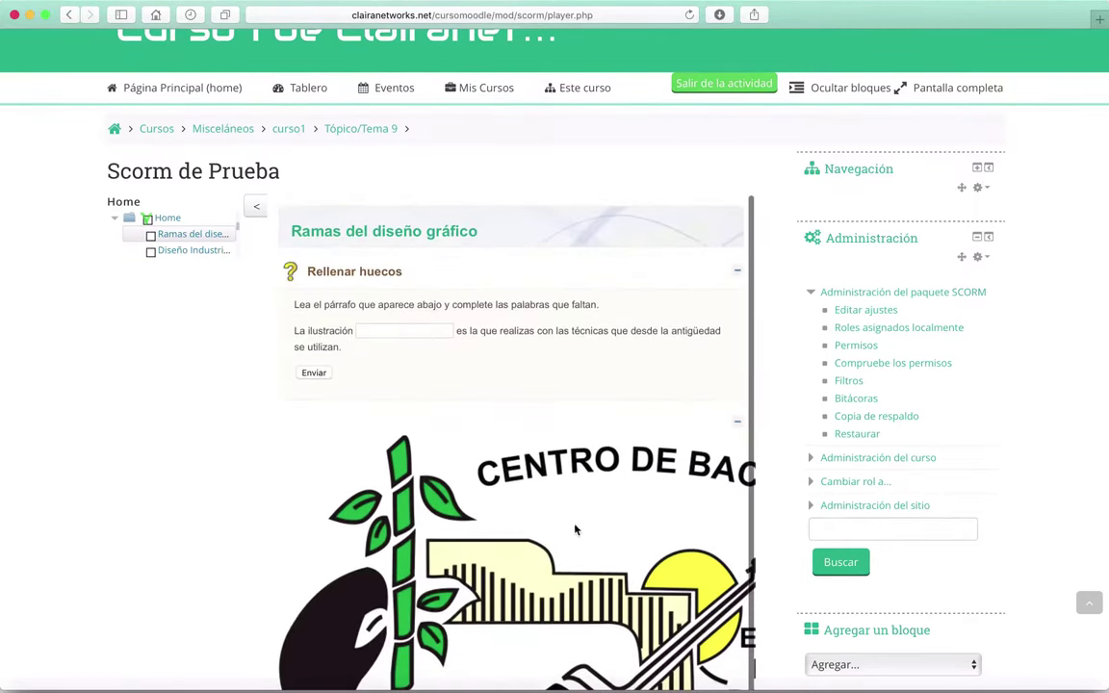
pyautogui.click(383, 330)
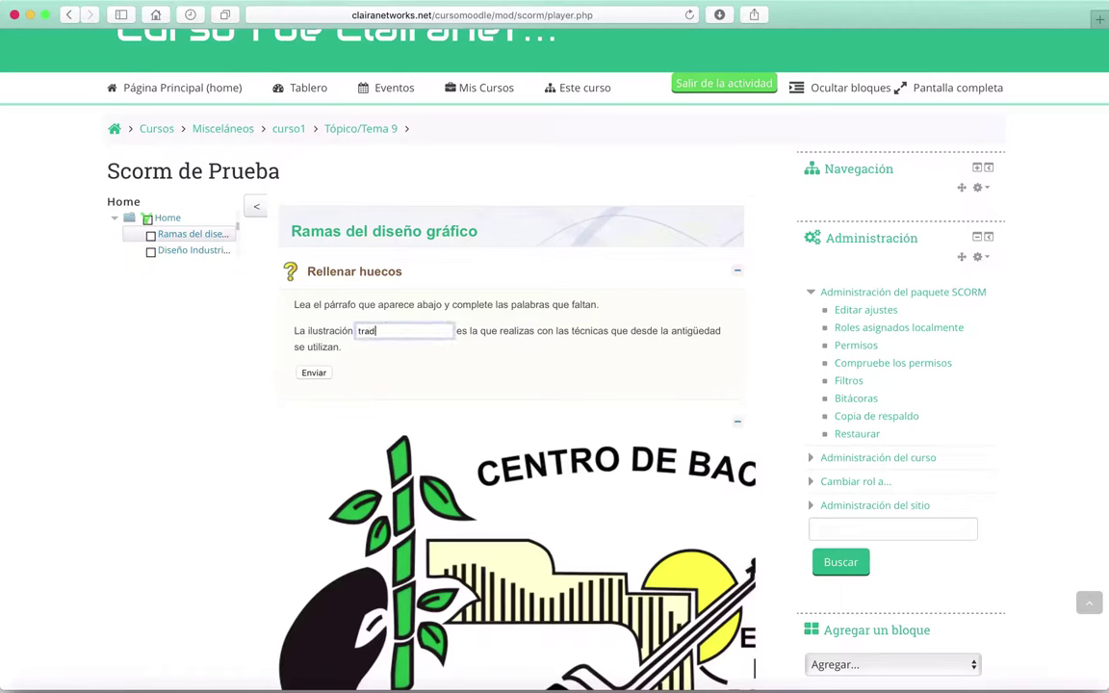
pyautogui.write('tradicional')
pyautogui.click(370, 389)
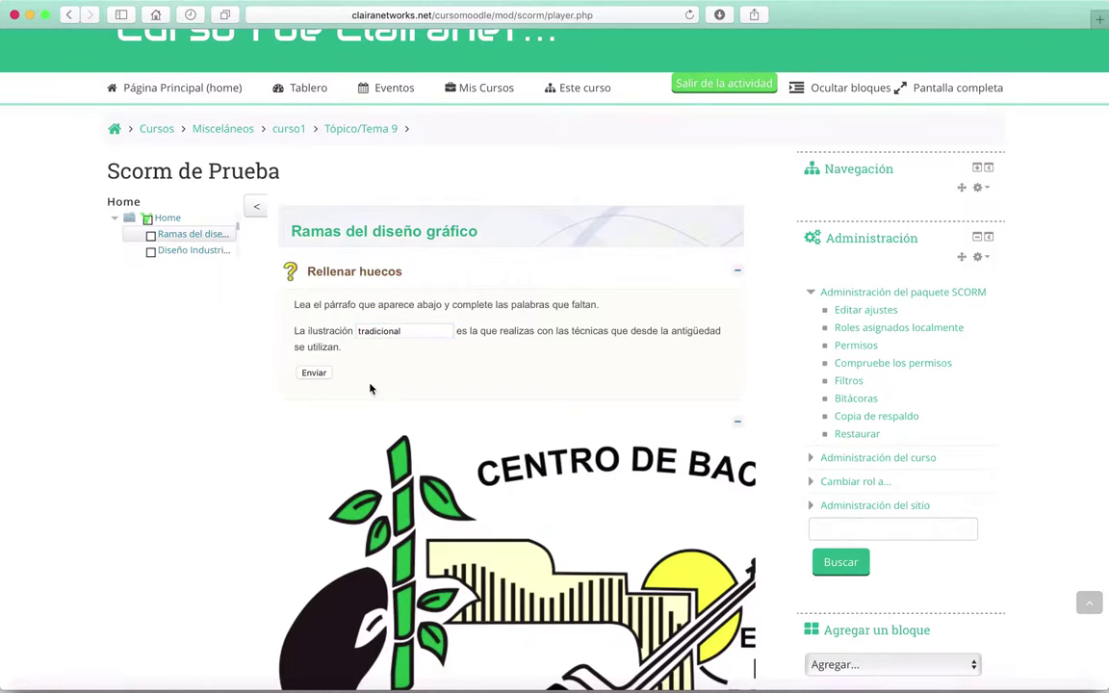
pyautogui.scroll(-5, 362, 431)
pyautogui.scroll(5, 337, 414)
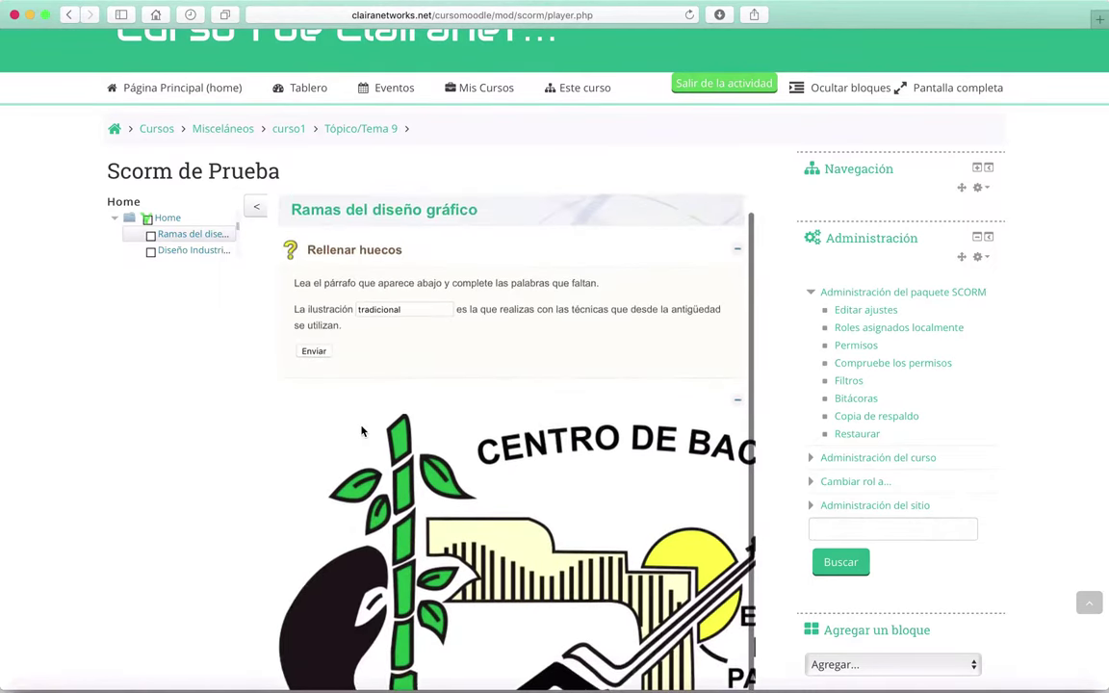
pyautogui.click(314, 373)
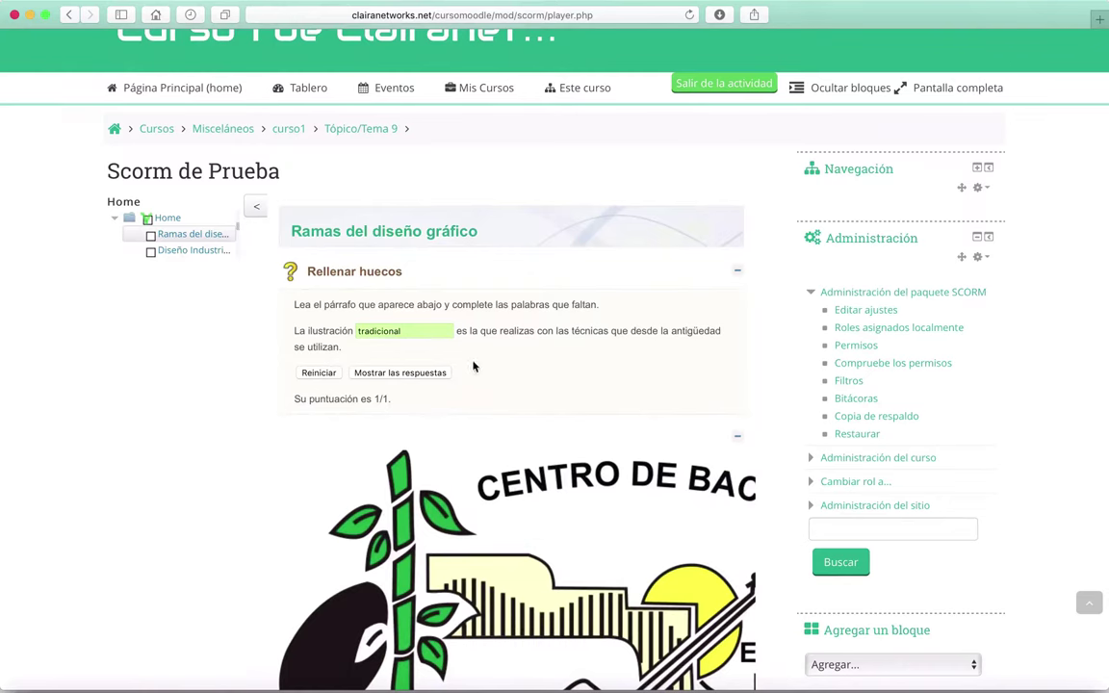
# Step: Examine the full school emblem image and the Actividad de tipo Lupa text beneath the gap-fill exercise
pyautogui.scroll(-10, 472, 365)
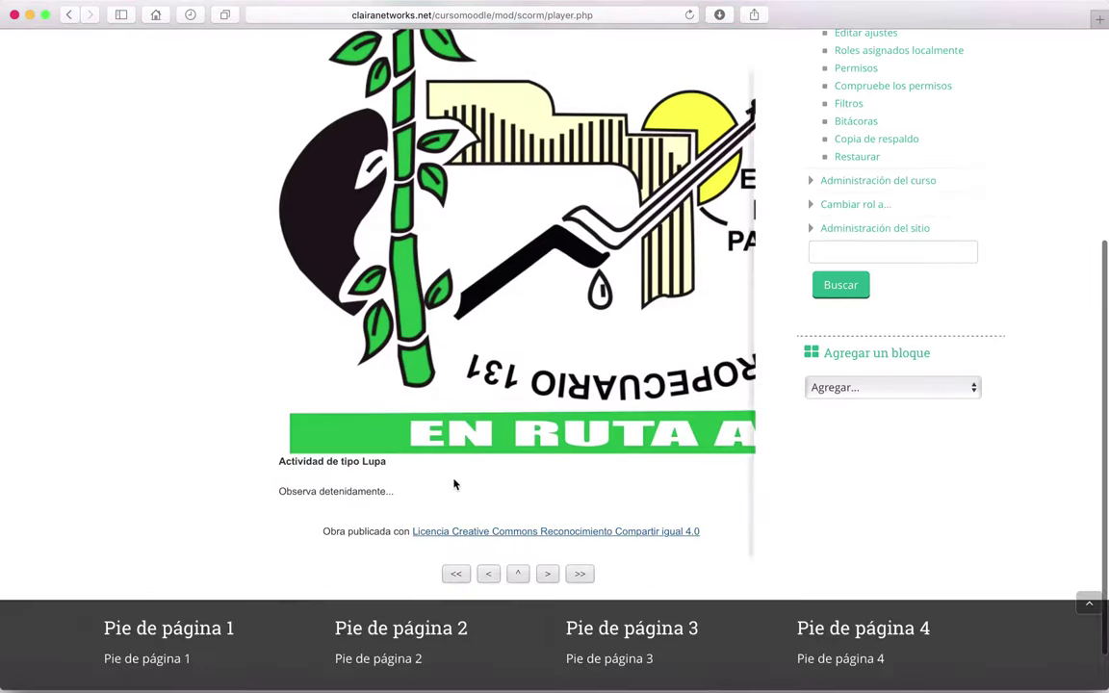
pyautogui.hscroll(5, 316, 492)
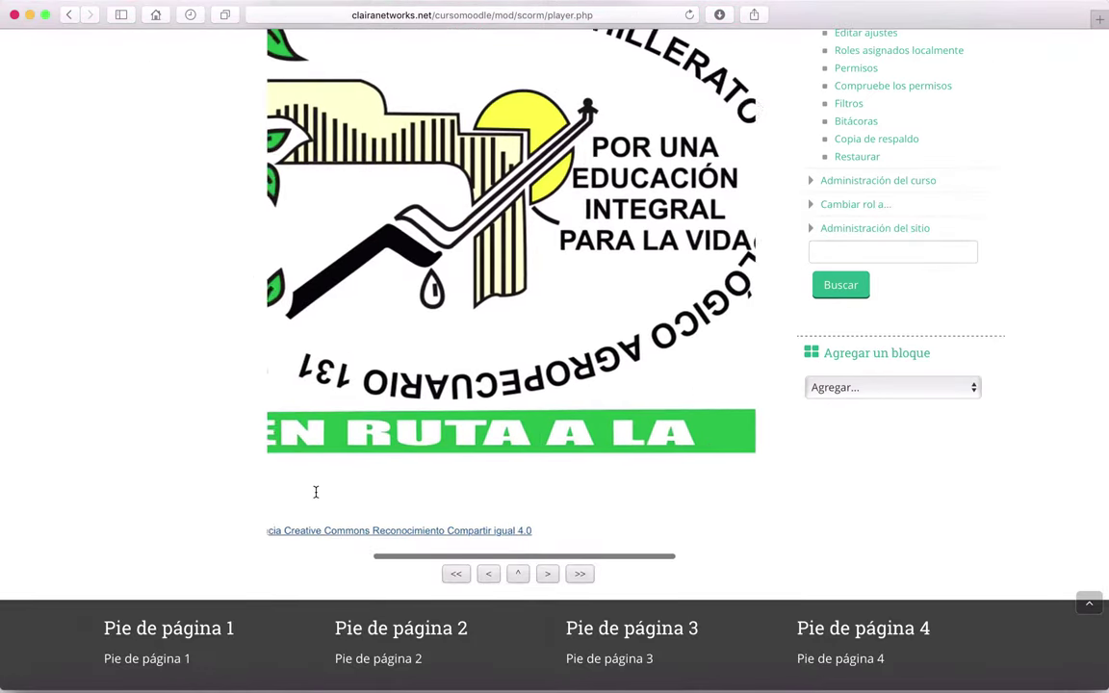
pyautogui.hscroll(3, 316, 492)
pyautogui.hscroll(-10, 472, 334)
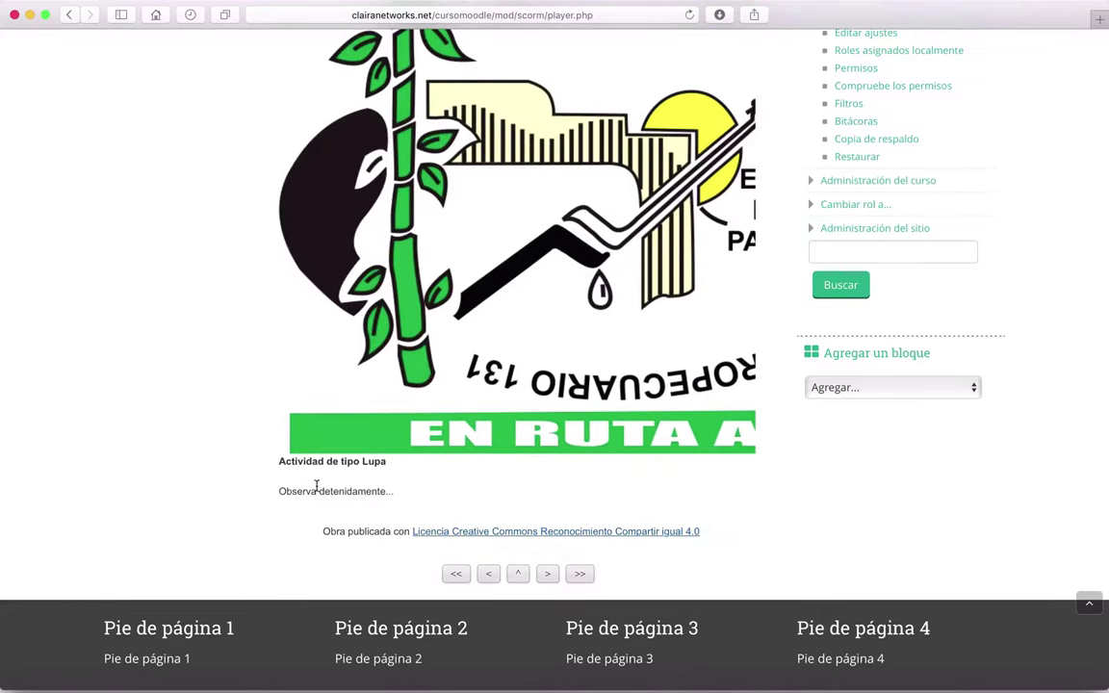
pyautogui.scroll(5, 433, 495)
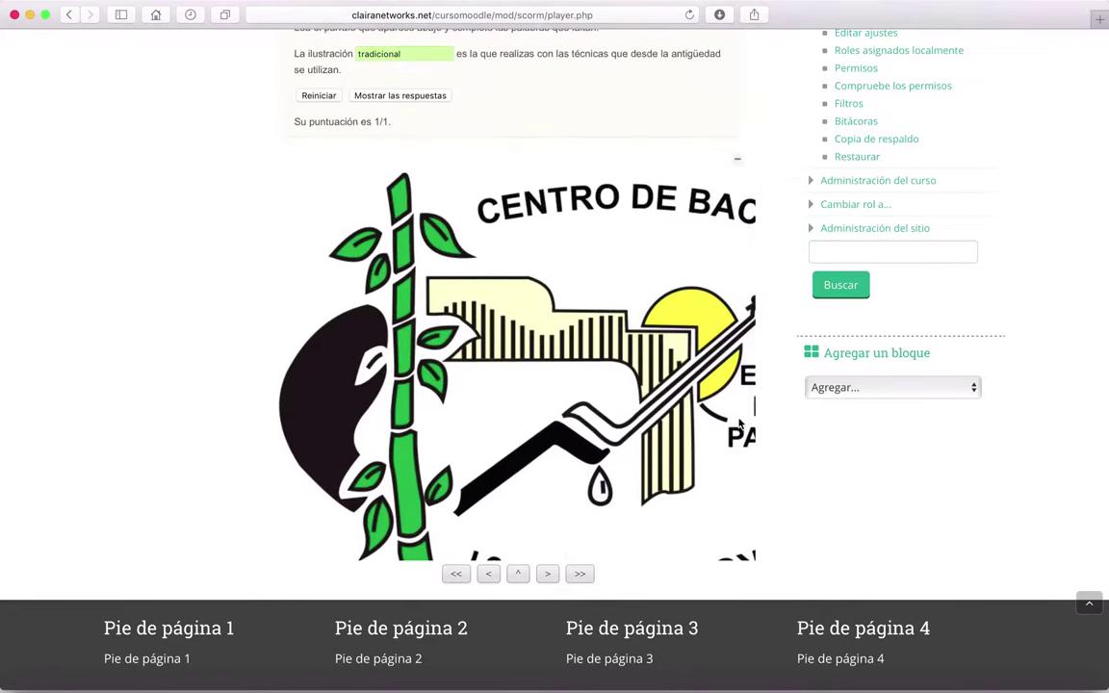
pyautogui.hscroll(5, 648, 479)
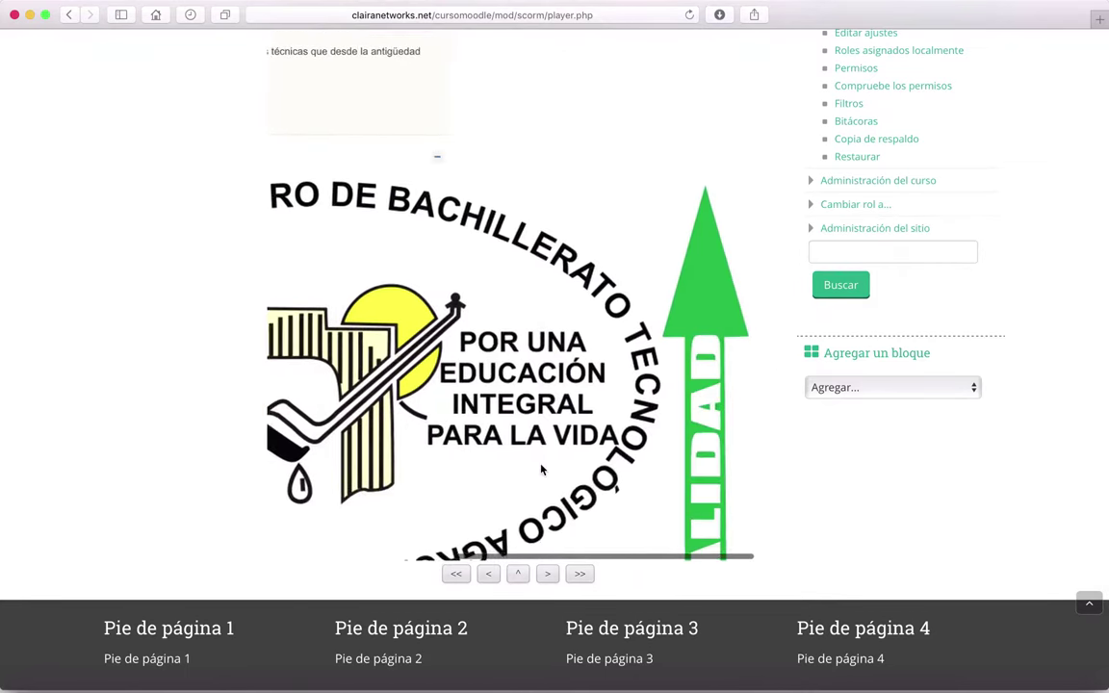
pyautogui.scroll(-5, 541, 470)
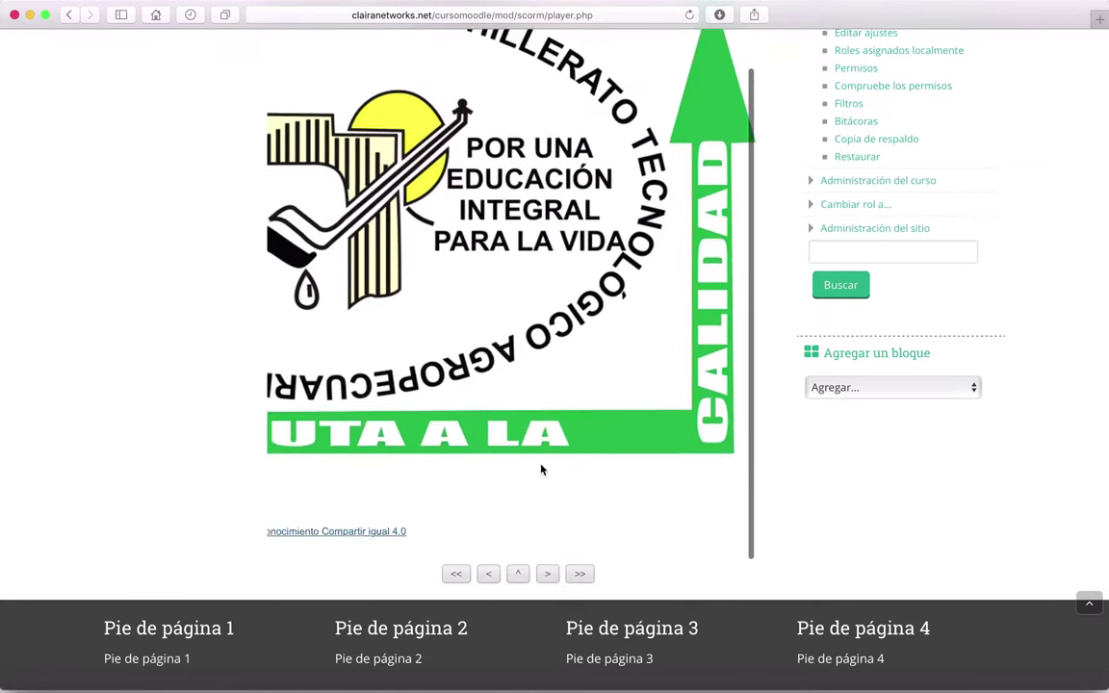
pyautogui.hscroll(-5, 541, 469)
pyautogui.scroll(5, 541, 470)
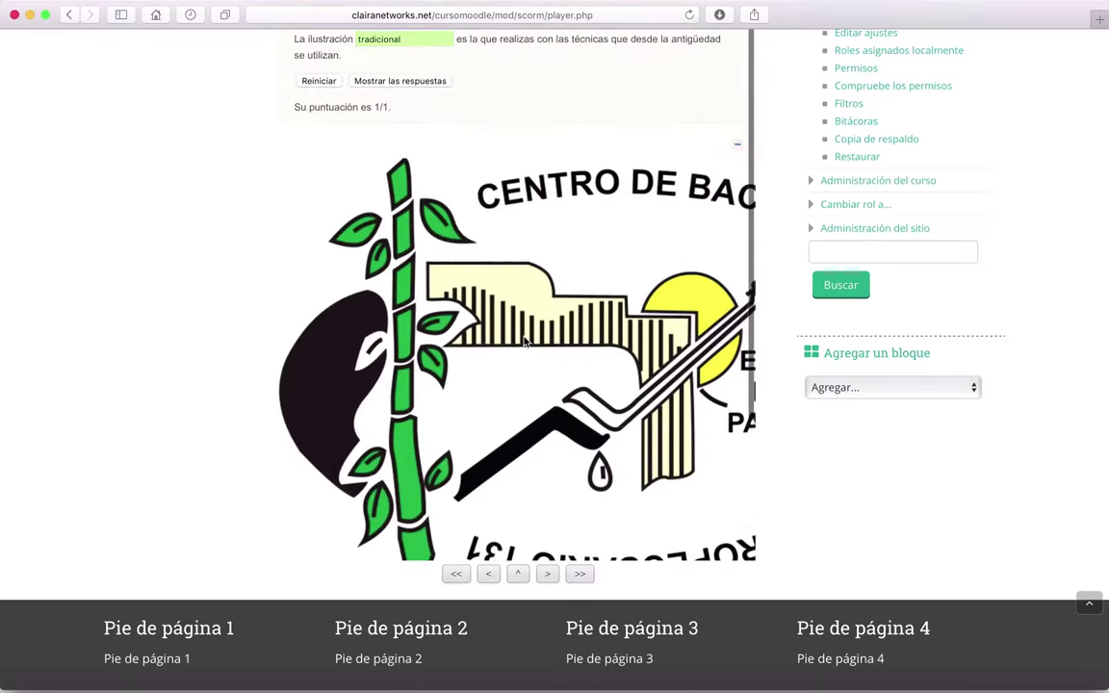
pyautogui.scroll(5, 255, 274)
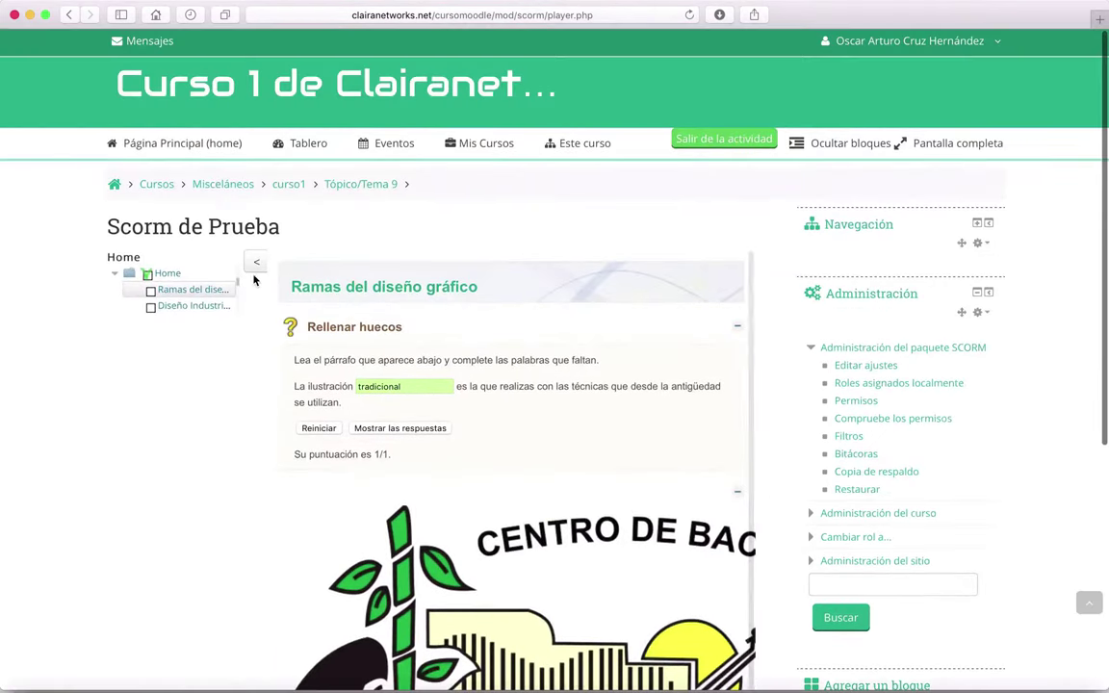
pyautogui.scroll(-2, 166, 418)
pyautogui.scroll(-1, 166, 417)
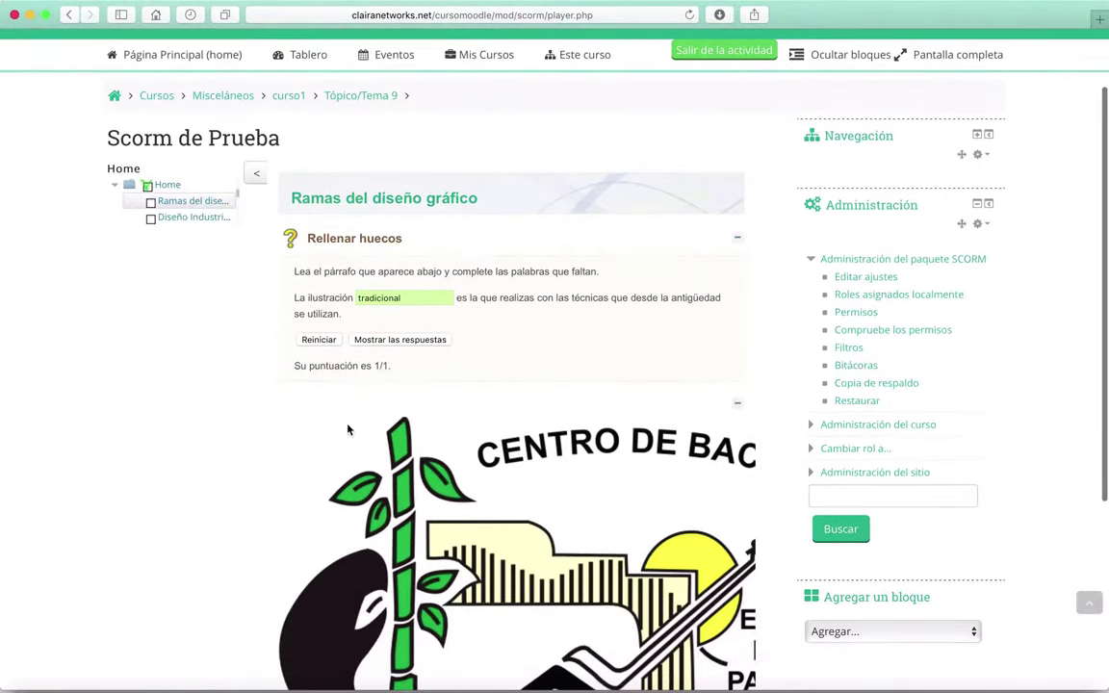
pyautogui.scroll(-5, 349, 429)
pyautogui.hscroll(5, 349, 428)
pyautogui.hscroll(3, 349, 429)
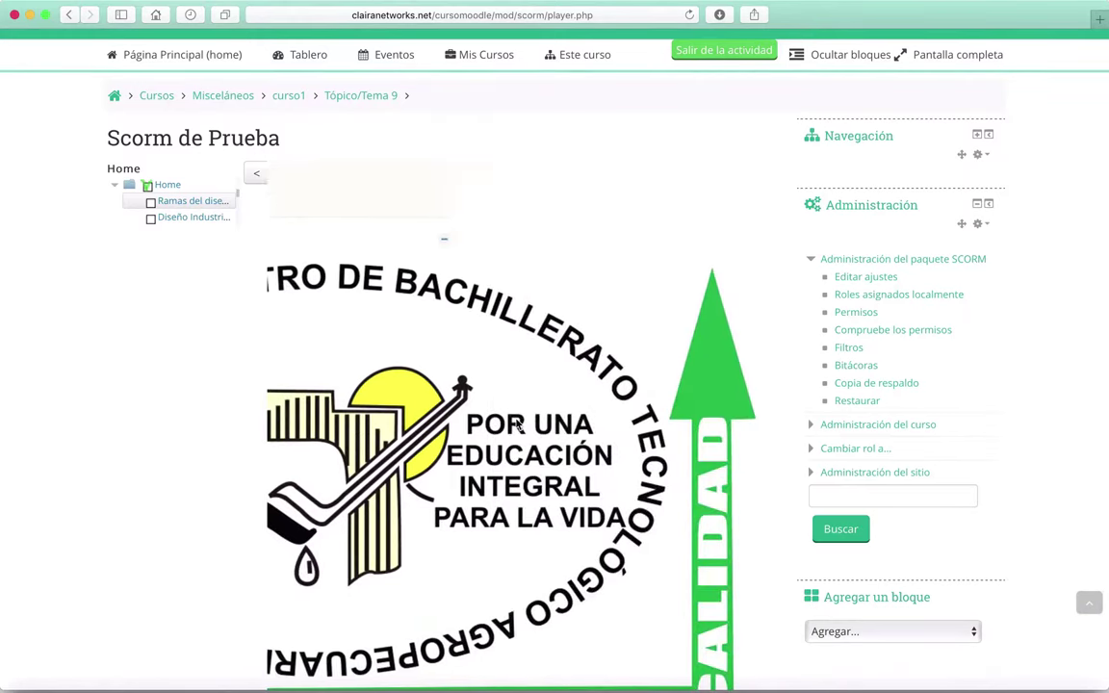
pyautogui.scroll(-1, 517, 425)
pyautogui.scroll(-3, 205, 431)
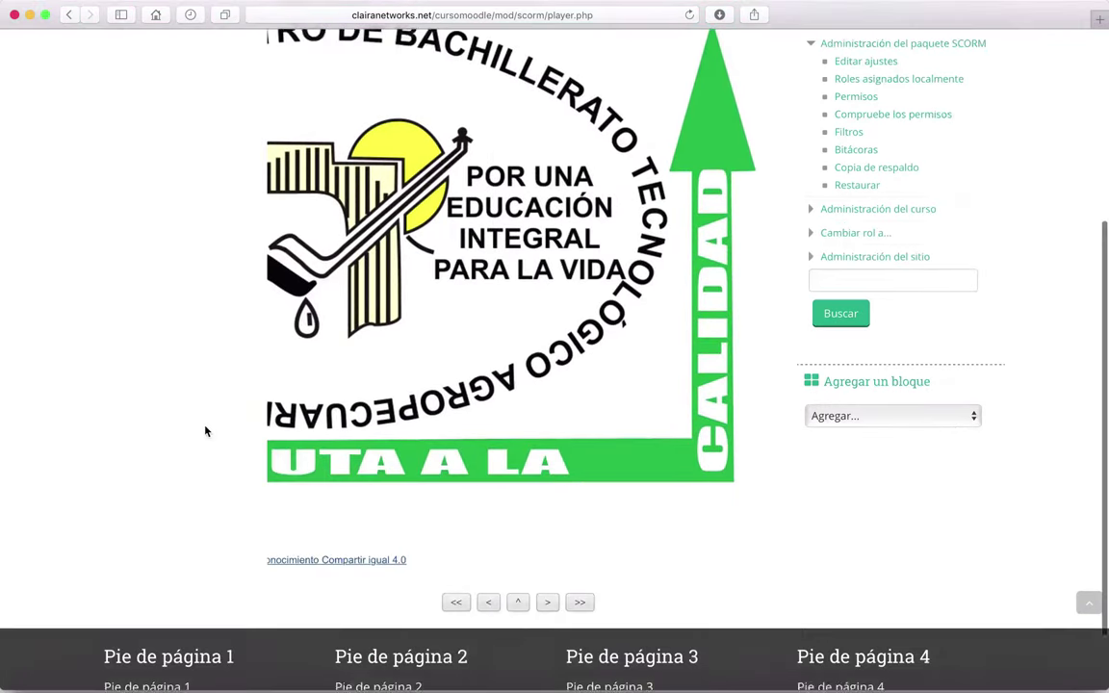
pyautogui.scroll(-1, 205, 432)
pyautogui.hscroll(-5, 344, 454)
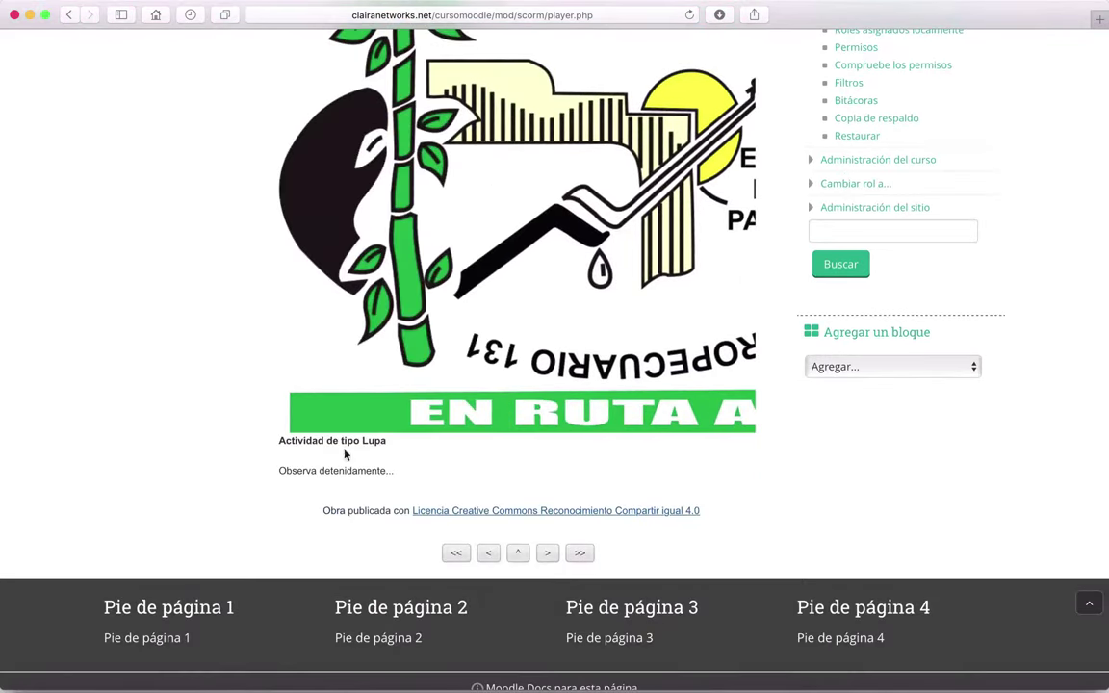
# Step: Advance to the Diseño Industrial page and open the car interior picture in its Galería de imágenes
pyautogui.click(544, 553)
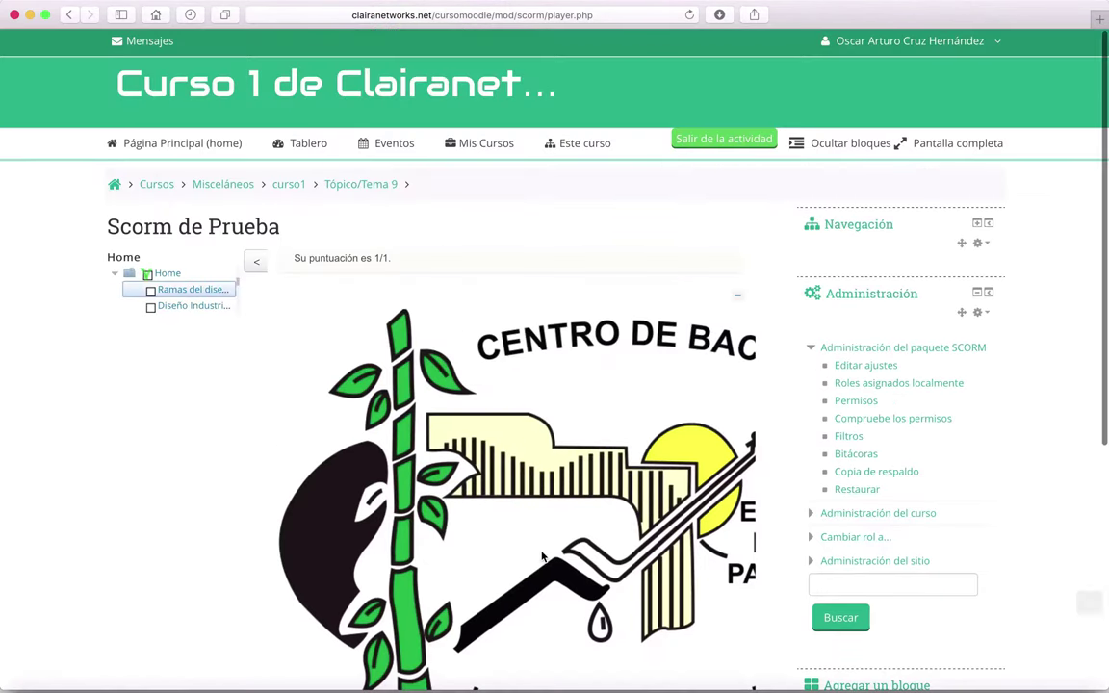
pyautogui.scroll(-5, 497, 342)
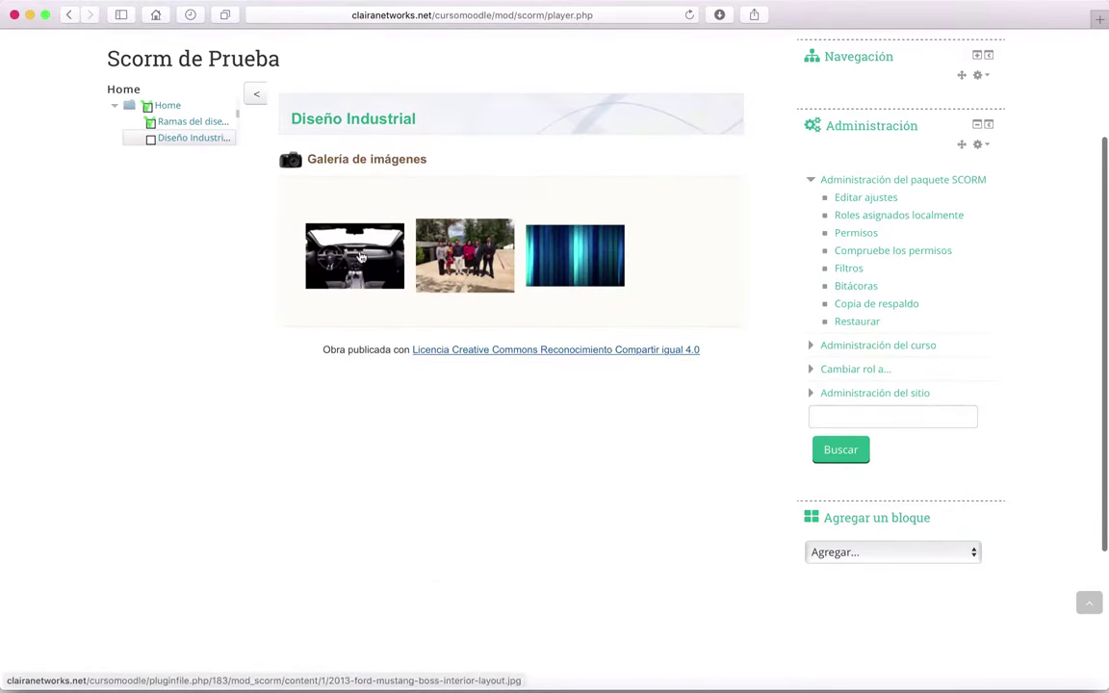
pyautogui.click(366, 273)
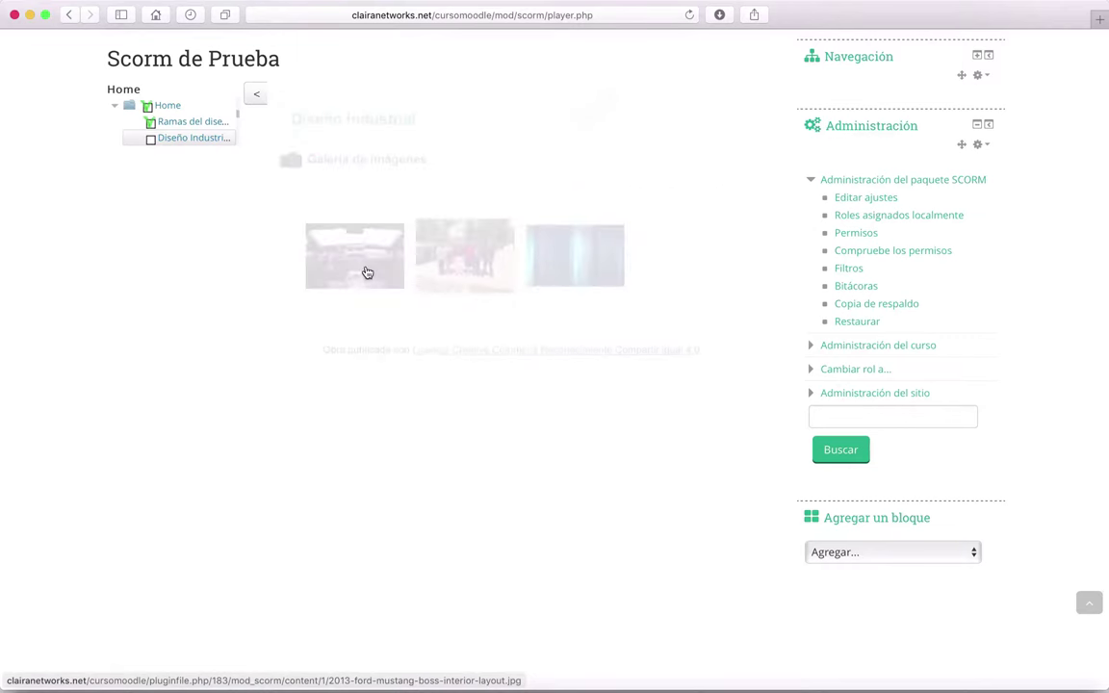